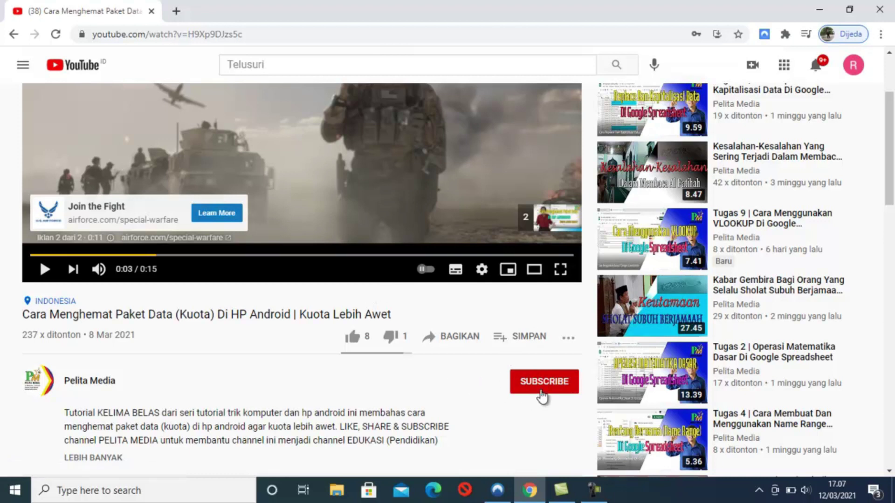
Subscribe to the Pelita Media channel and set its bell notifications to Semua (all).
left_click(539, 389)
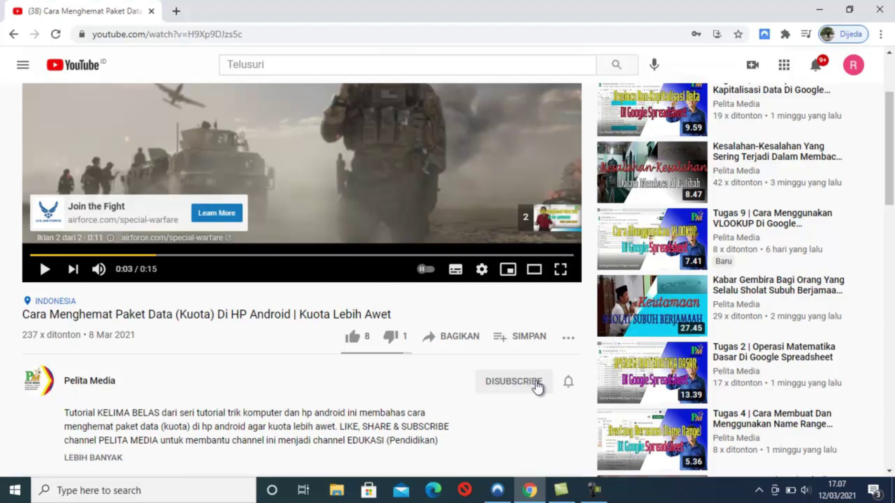
left_click(568, 382)
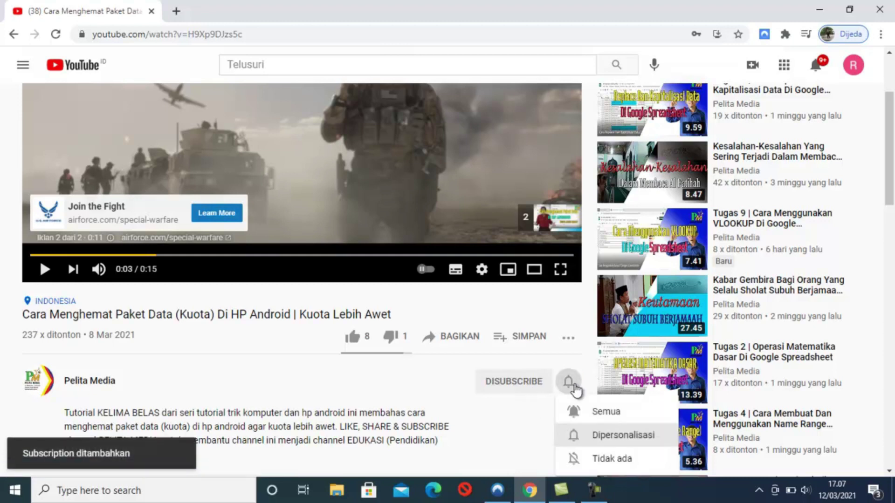
left_click(593, 412)
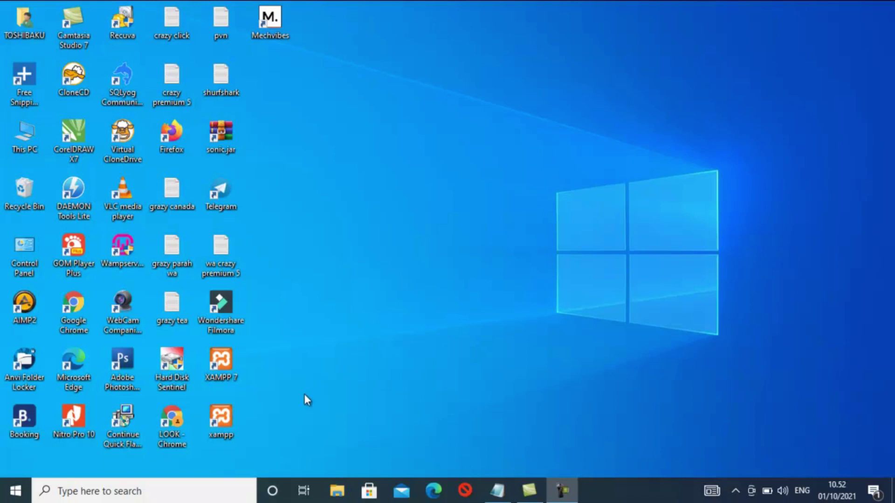
Open the KISAH ORANG ZALIM photo from the Pictures folder in File Explorer.
left_click(333, 501)
scroll(331, 386, "down", 2)
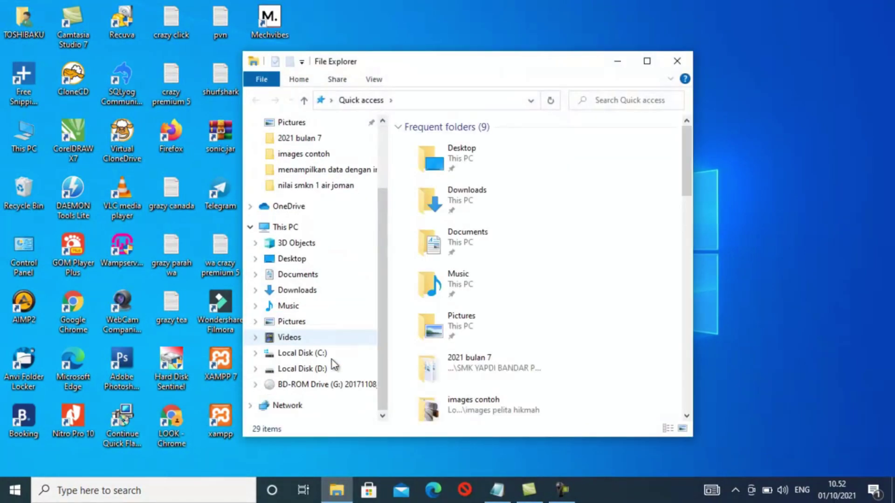
left_click(302, 322)
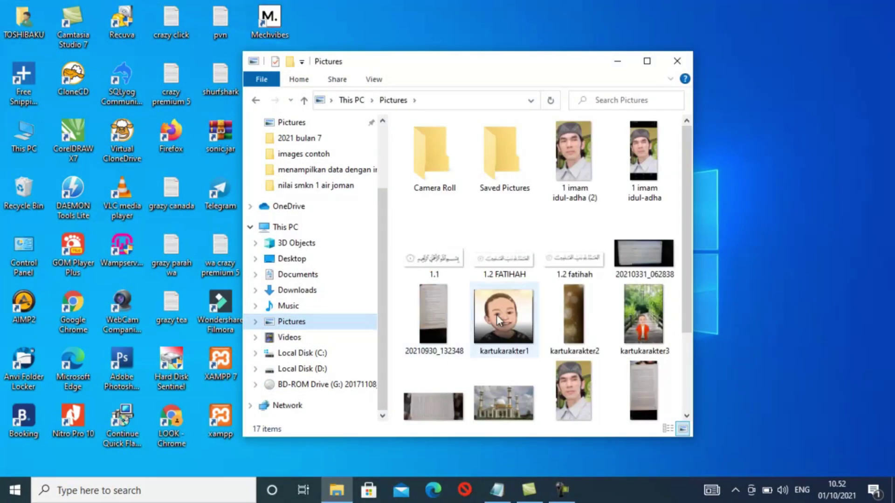
scroll(496, 314, "down", 2)
double_click(455, 311)
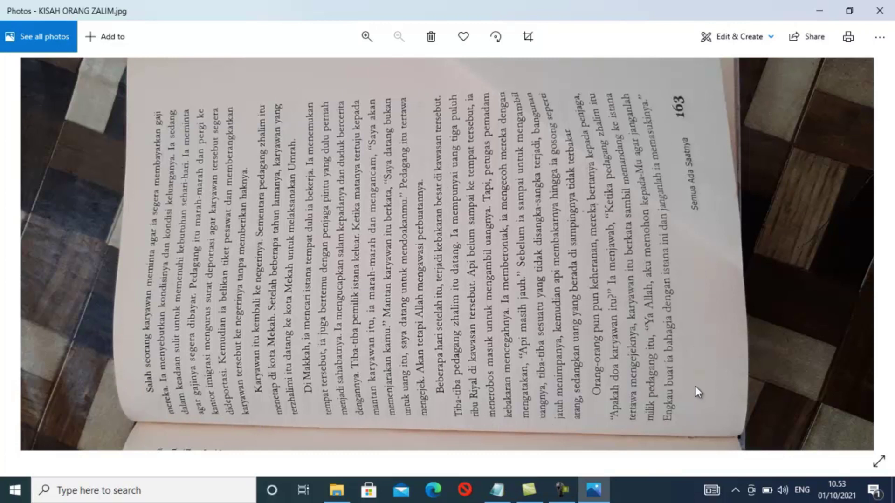
Close the Photos viewer after checking the sideways book page 163.
left_click(880, 10)
Copy the KISAH ORANG ZALIM picture and launch Word from the taskbar search.
right_click(435, 308)
left_click(459, 472)
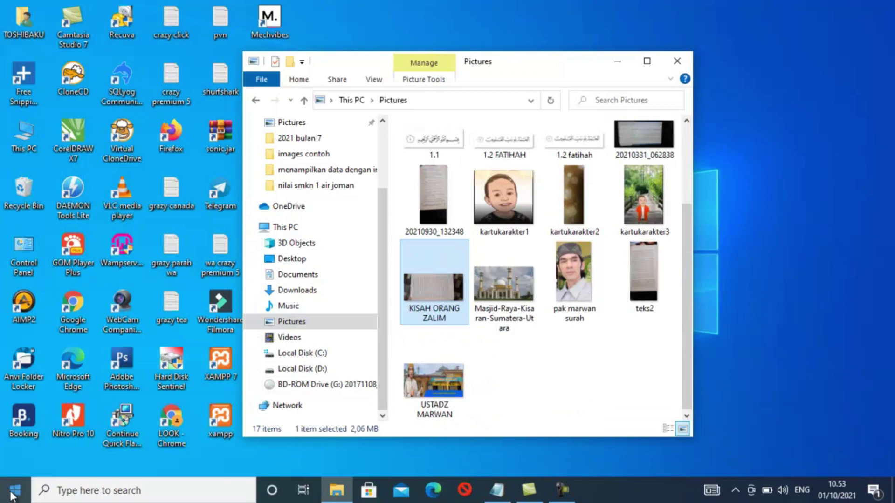
left_click(84, 495)
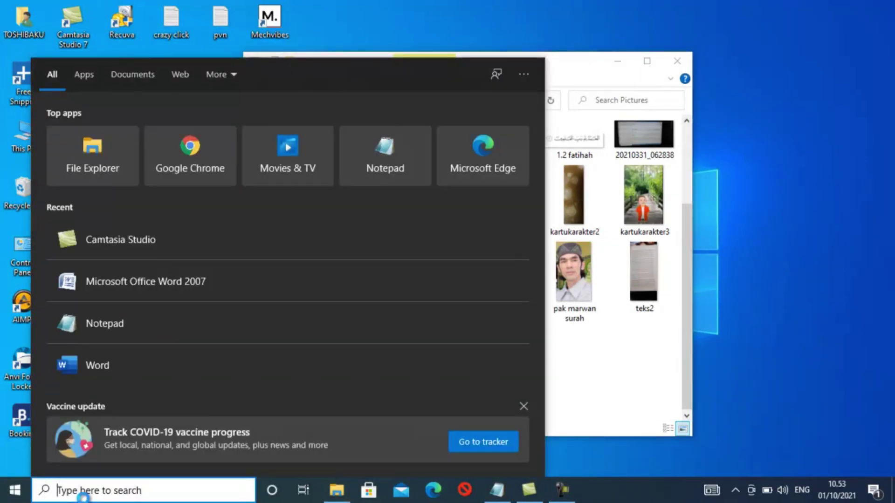
type("W")
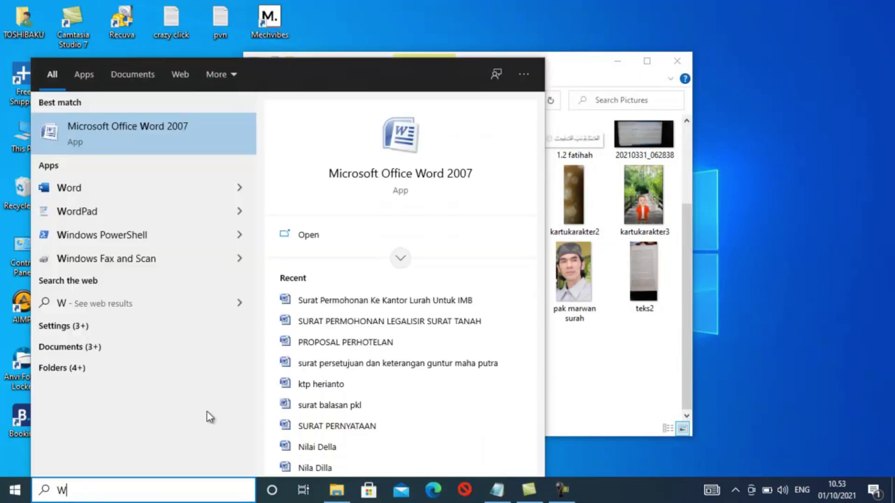
left_click(88, 190)
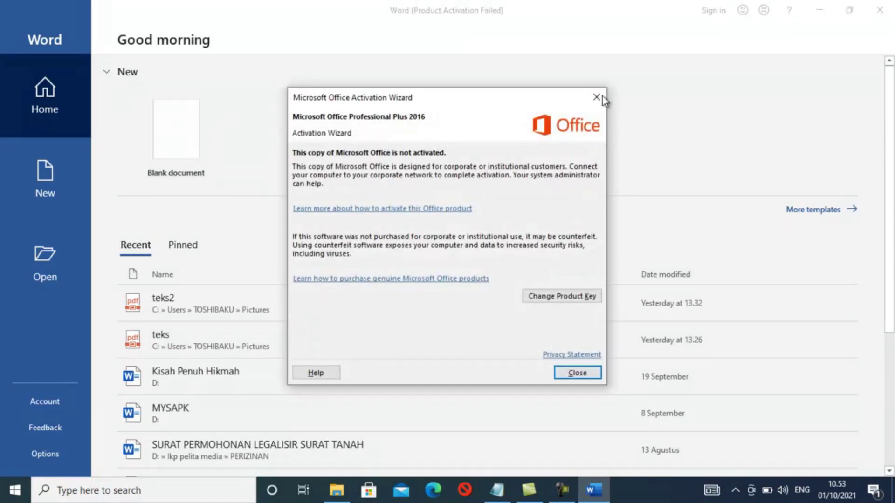
Dismiss the activation notice, create a blank document and paste the book-page photo into it.
left_click(602, 97)
left_click(203, 121)
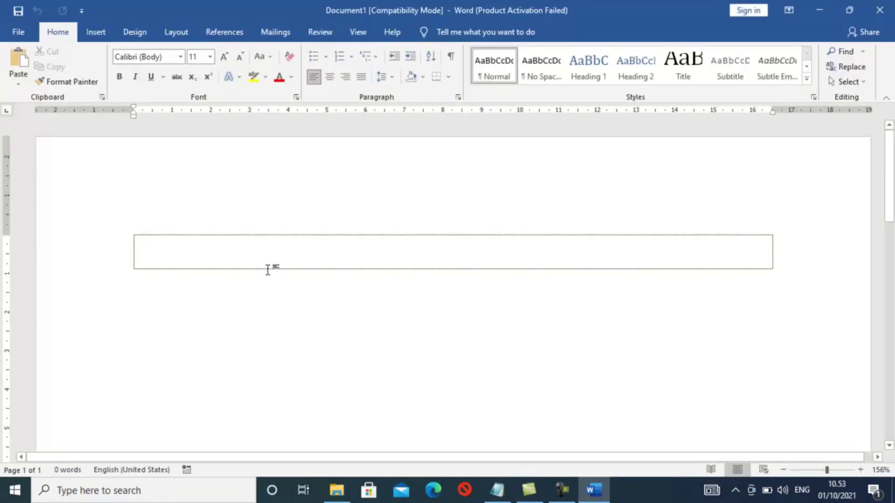
right_click(228, 254)
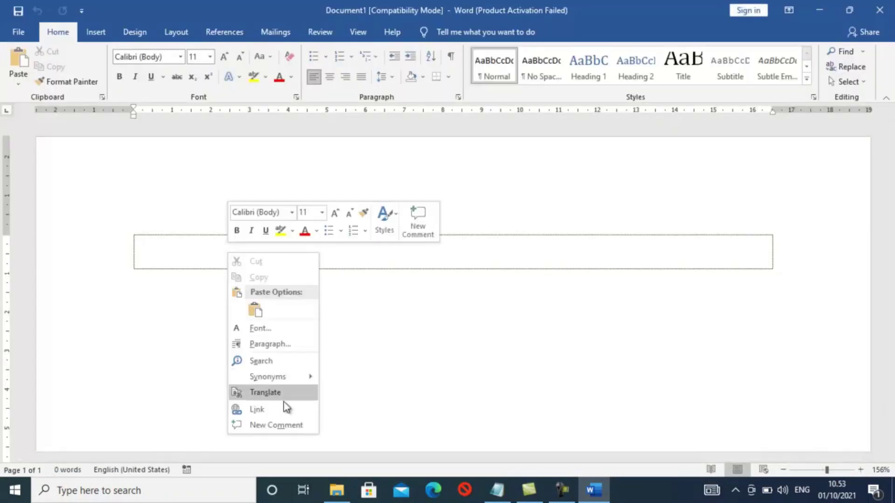
left_click(257, 311)
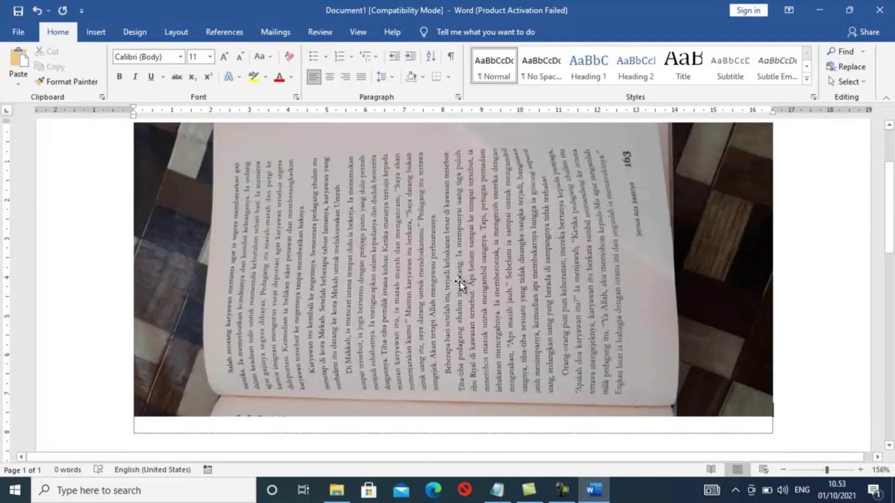
left_click(460, 281)
scroll(471, 281, "up", 3)
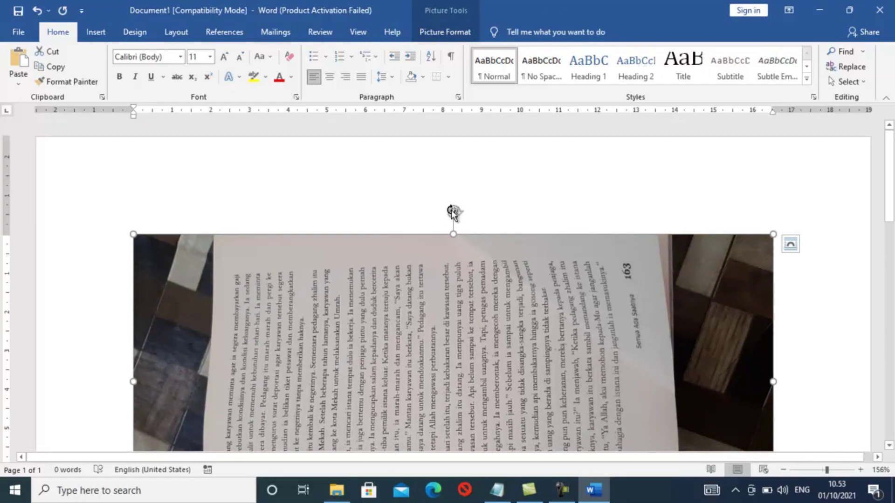
Rotate the pasted photo so the book text reads upright.
mouse_move(453, 212)
left_mouse_down()
mouse_move(377, 387)
mouse_move(570, 369)
left_mouse_up()
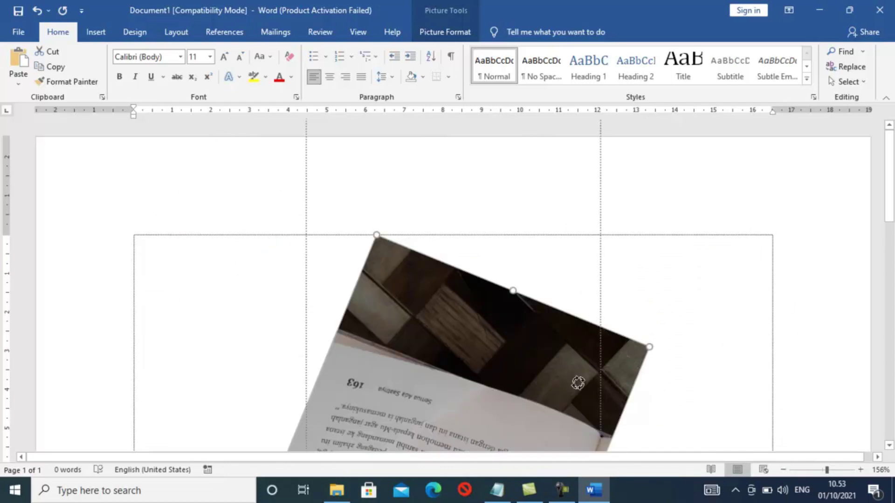
key("Escape")
scroll(568, 379, "down", 3)
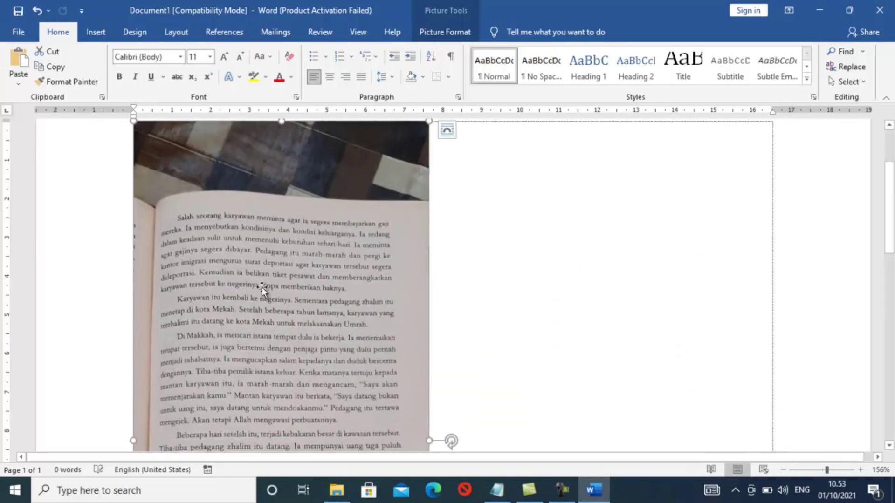
scroll(261, 280, "down", 3)
scroll(279, 271, "down", 2)
scroll(295, 257, "down", 3)
scroll(296, 258, "up", 5)
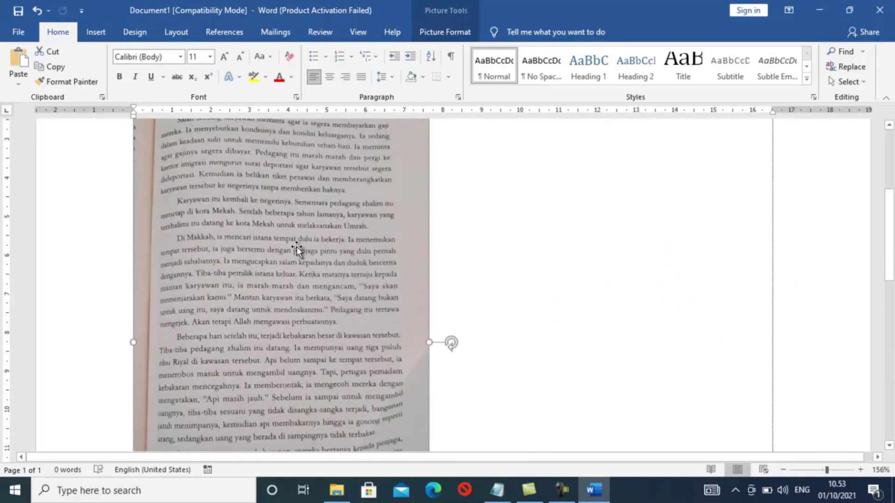
scroll(296, 247, "up", 5)
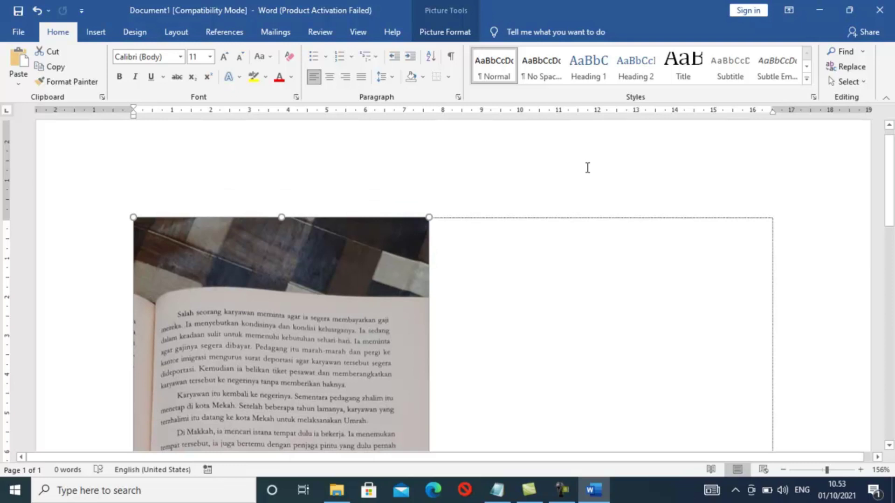
Set the picture's text wrapping to In Front of Text.
left_click(347, 277)
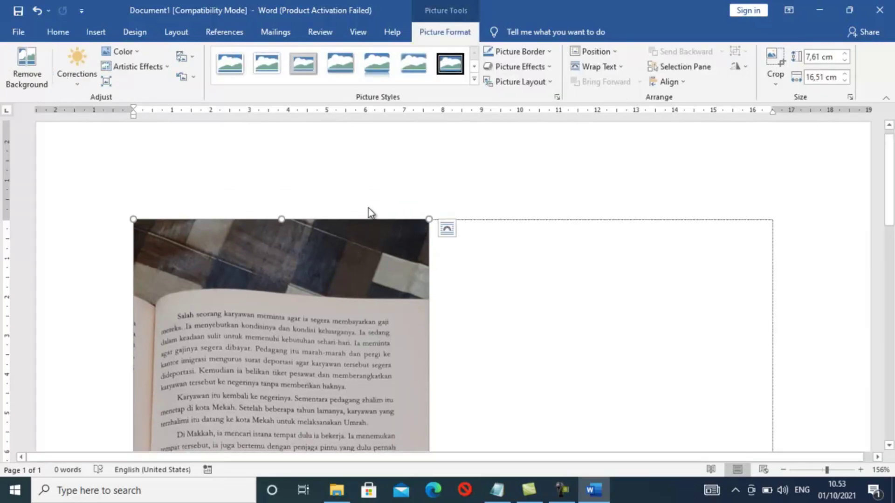
left_click(623, 66)
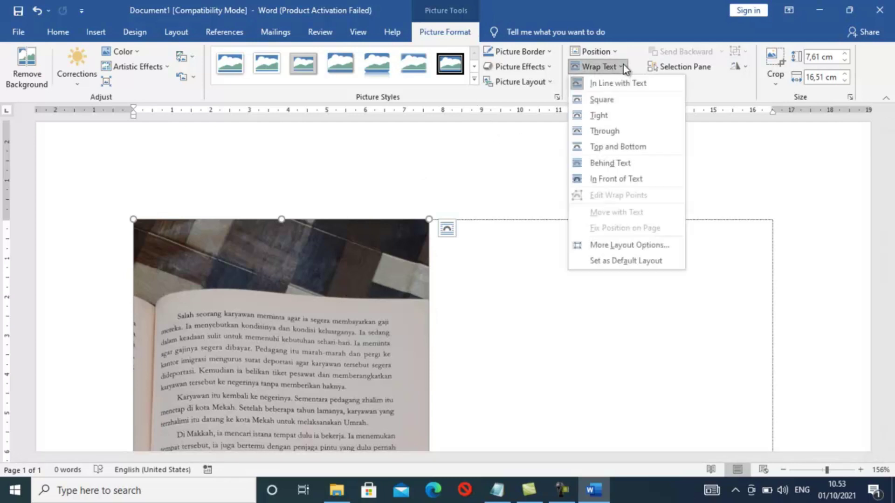
left_click(630, 185)
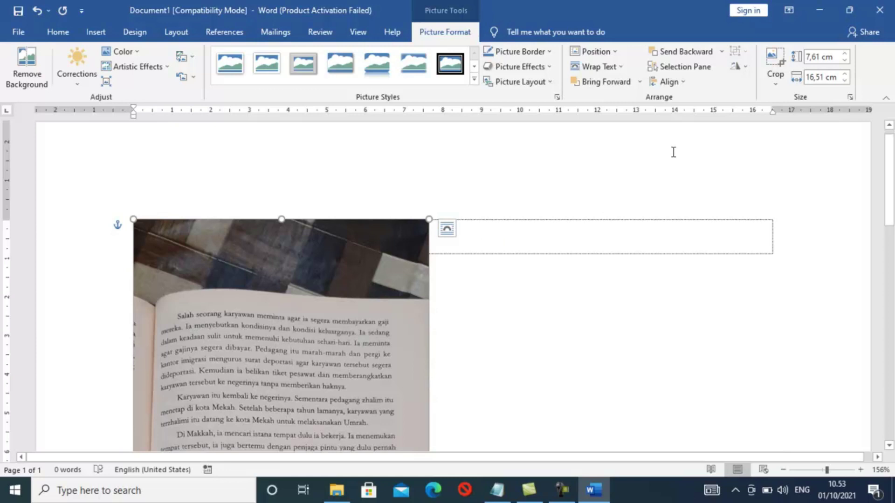
left_click(776, 82)
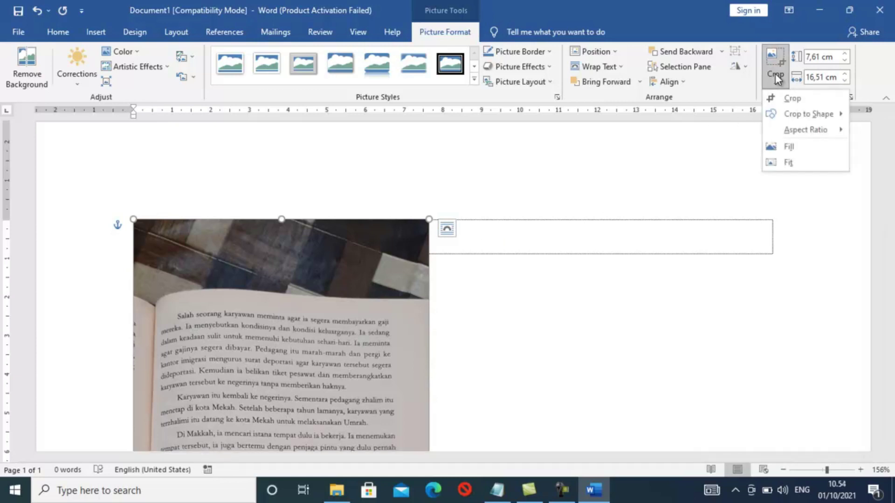
Crop the dark background away from the top and left edges of the photo.
left_click(789, 98)
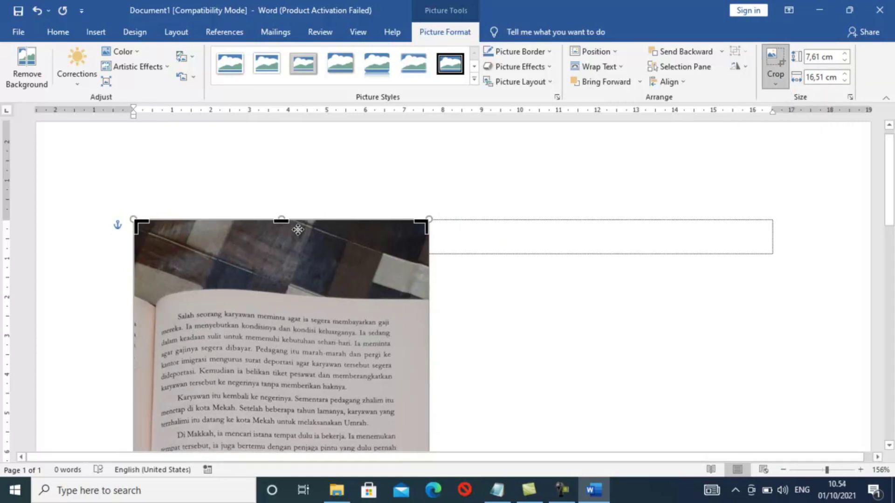
left_click_drag(281, 221, 280, 288)
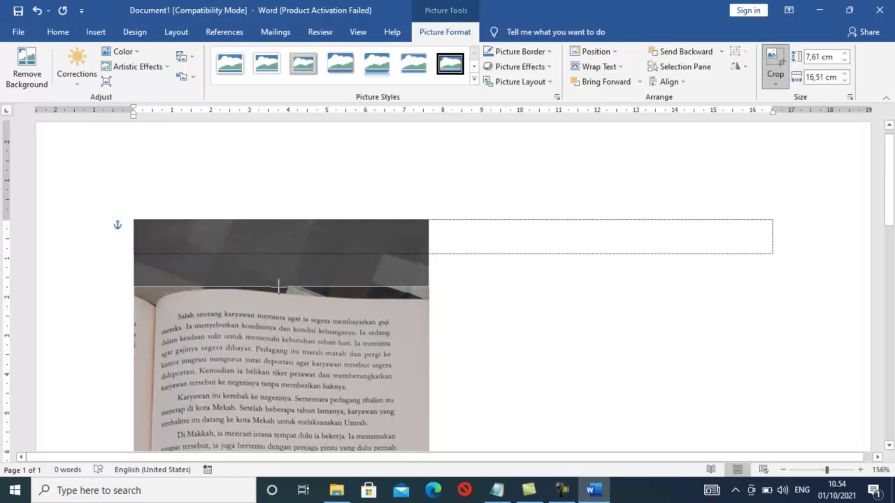
scroll(303, 280, "down", 4)
scroll(278, 246, "up", 3)
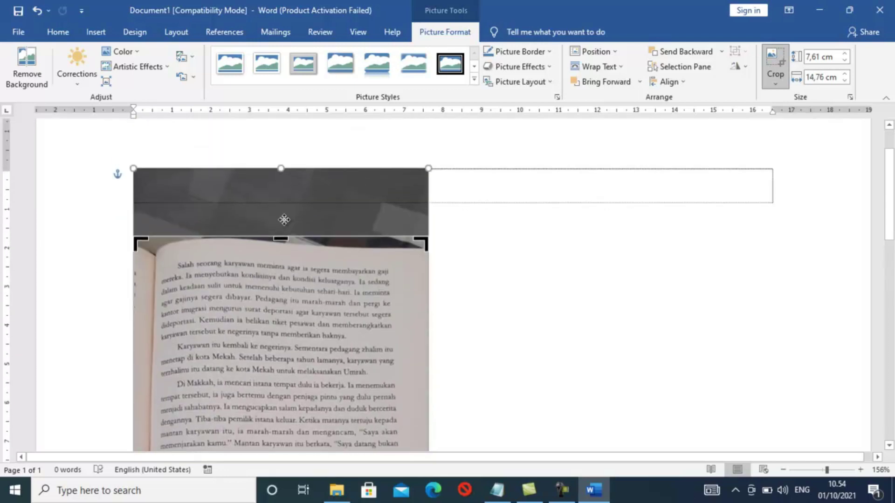
left_click_drag(280, 240, 280, 260)
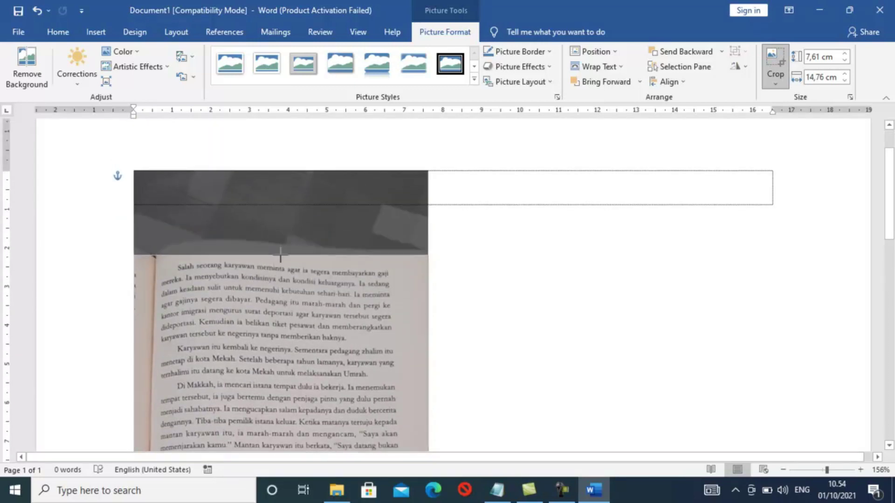
scroll(146, 292, "down", 5)
scroll(147, 292, "down", 1)
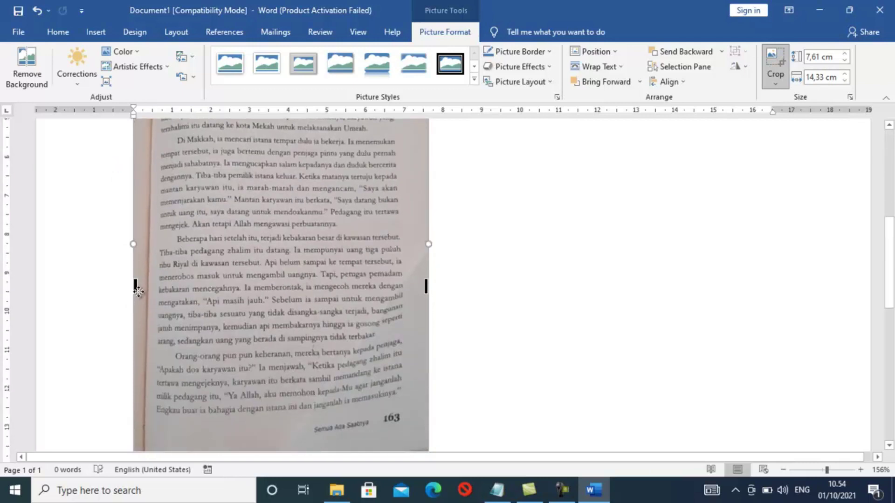
left_click_drag(134, 287, 152, 287)
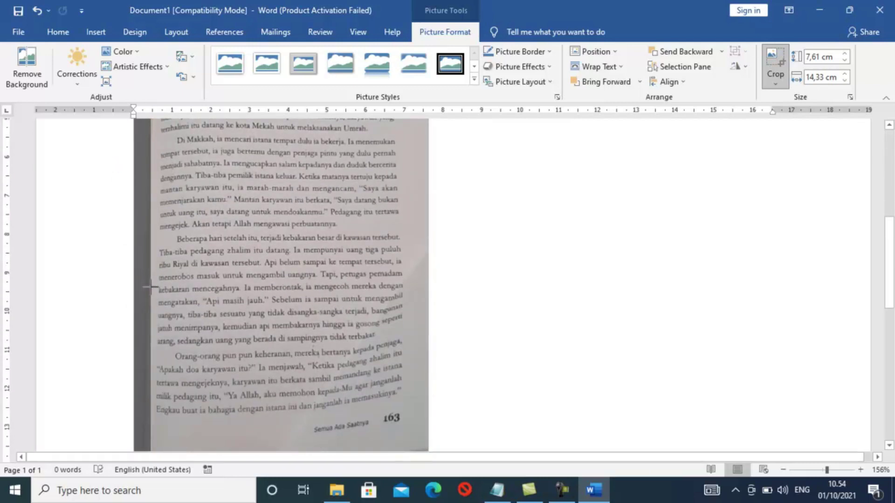
scroll(190, 328, "down", 5)
Crop the bottom to just below the last text line and trim the right edge.
left_click_drag(286, 318, 319, 188)
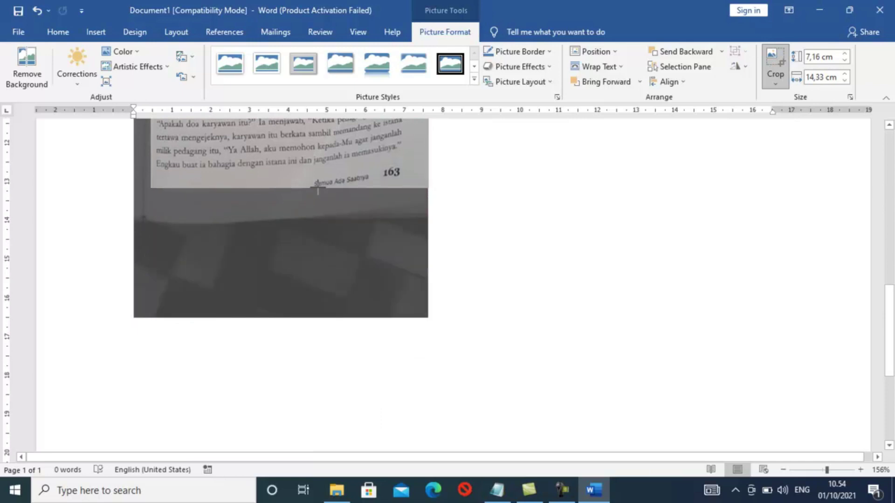
mouse_move(318, 189)
left_mouse_down()
mouse_move(312, 195)
mouse_move(322, 175)
left_mouse_up()
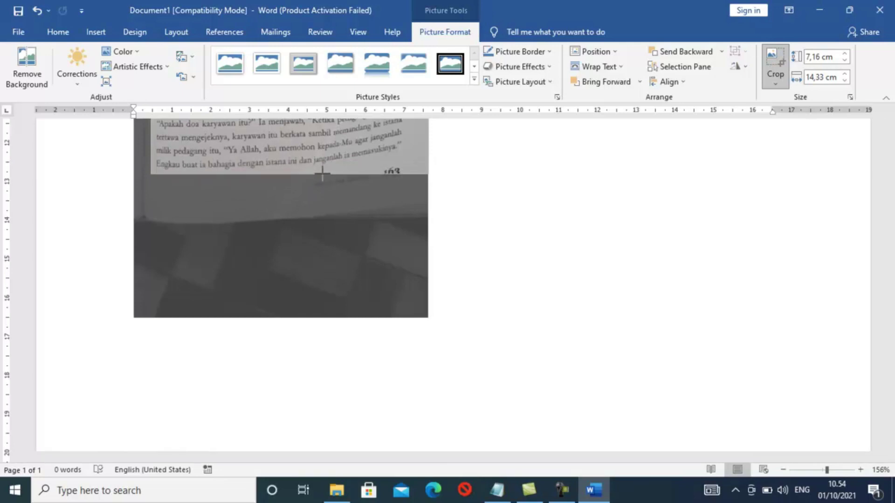
left_click_drag(322, 175, 321, 176)
scroll(446, 269, "up", 10)
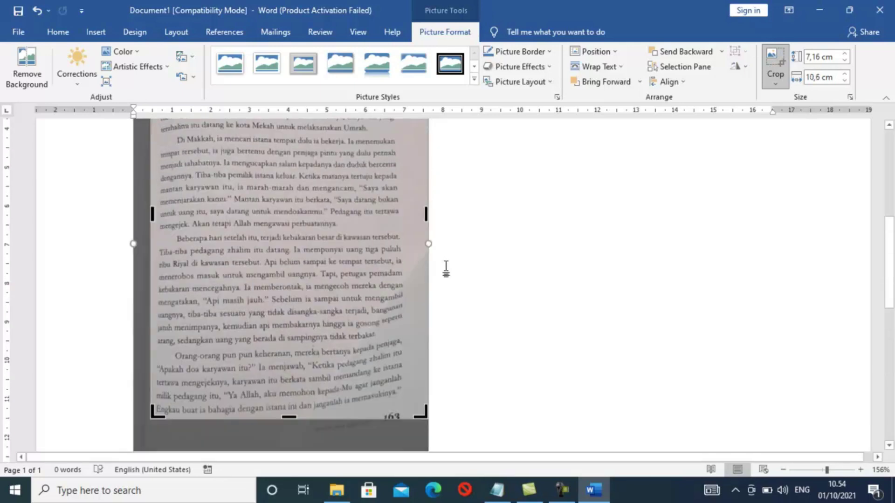
scroll(446, 270, "down", 3)
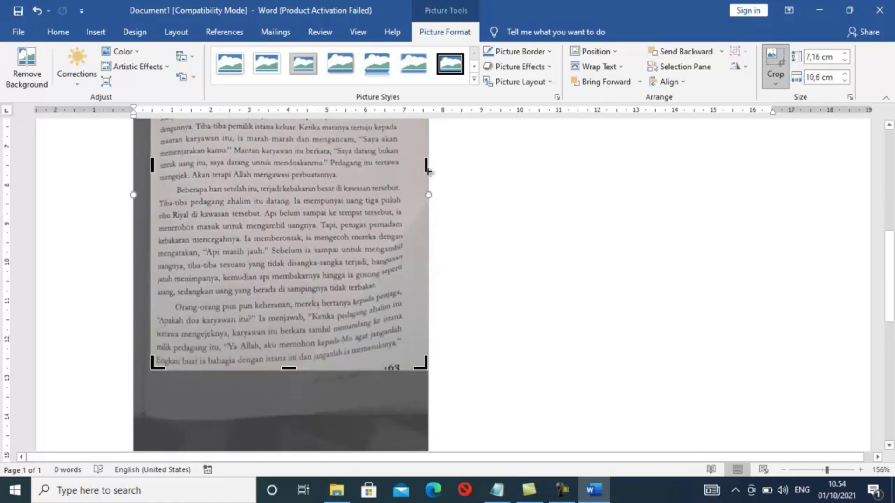
left_click_drag(427, 165, 404, 168)
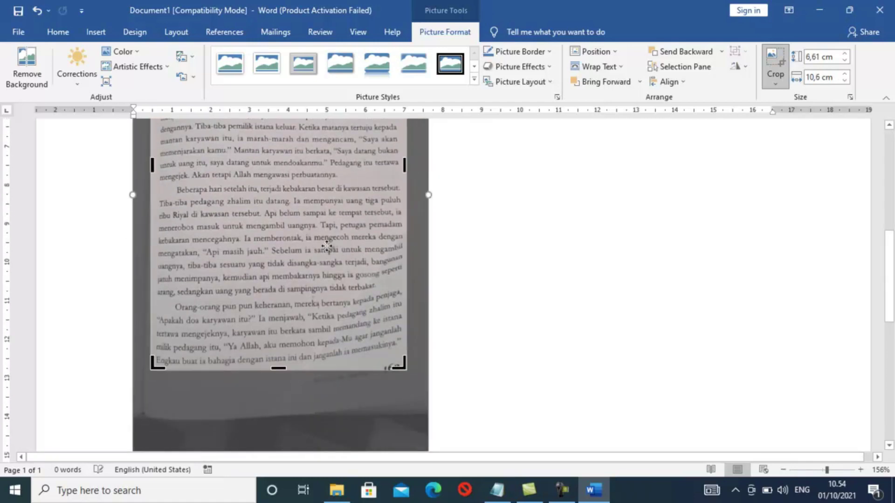
scroll(298, 270, "up", 3)
scroll(298, 270, "up", 1)
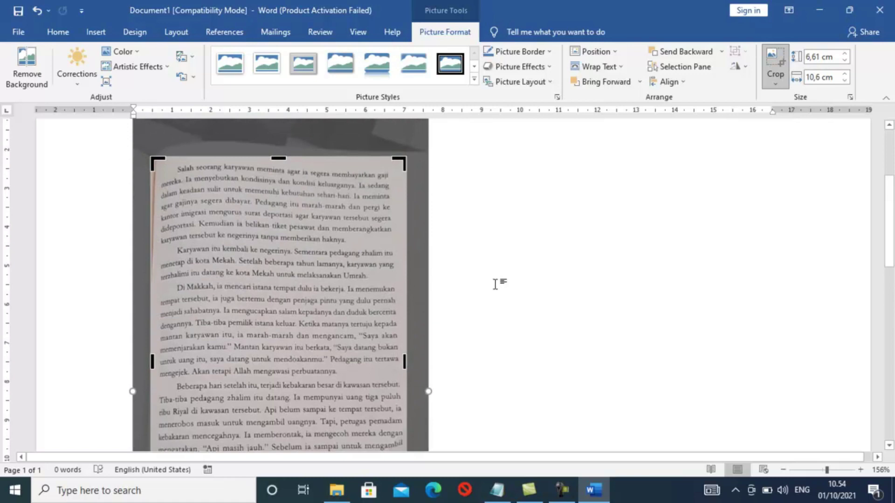
Apply the crop and move the cropped photo toward the page centre.
left_click(495, 284)
scroll(300, 289, "down", 4)
scroll(303, 289, "up", 4)
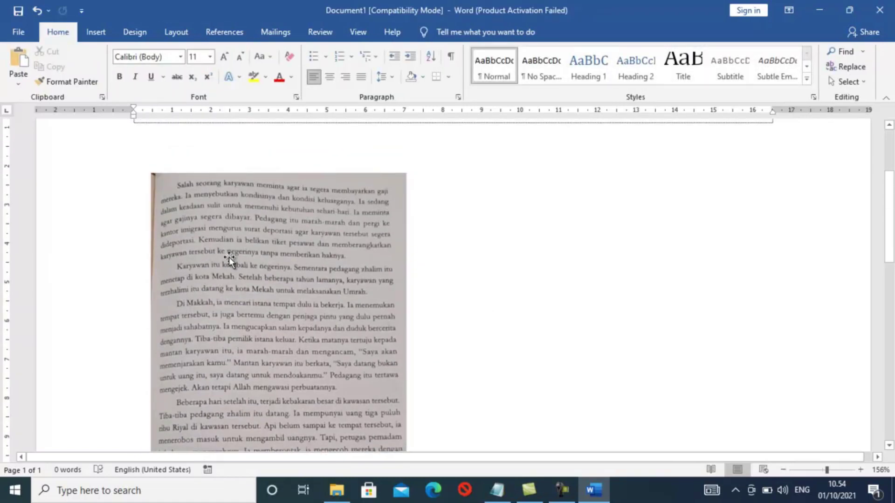
left_click_drag(225, 258, 385, 221)
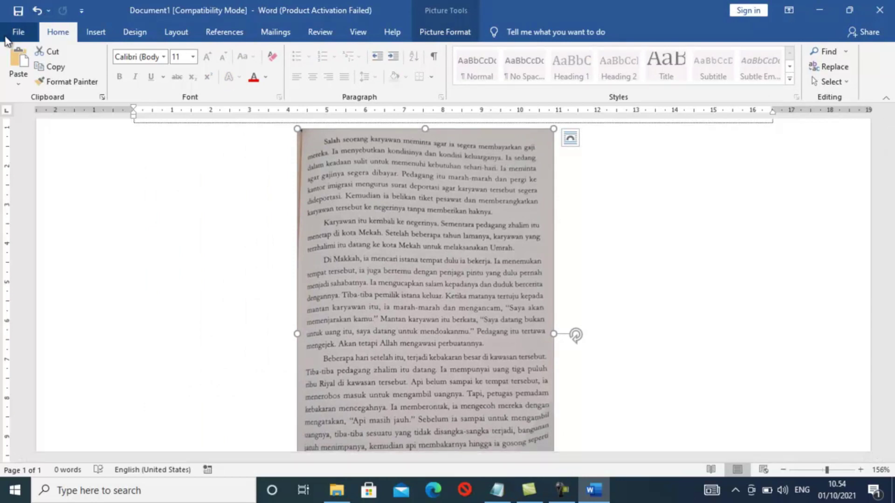
left_click(21, 29)
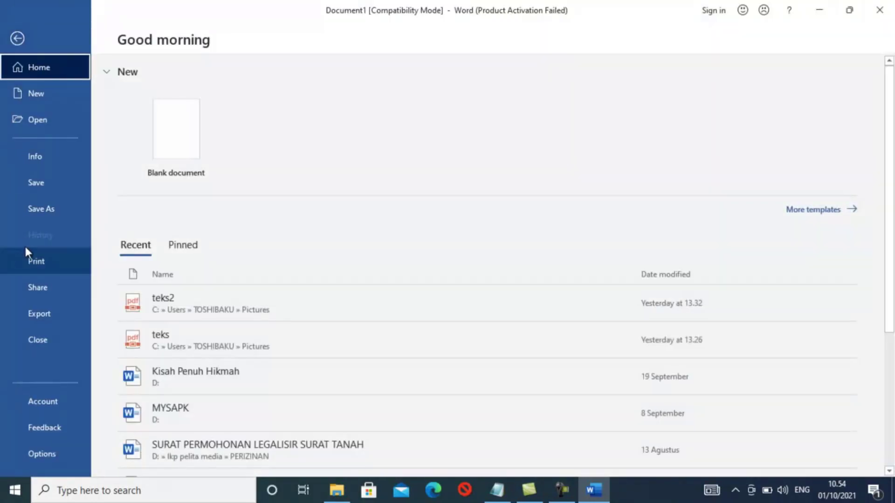
Save the document as TEKS in Pictures as a PDF, then close the opened PDF.
left_click(32, 210)
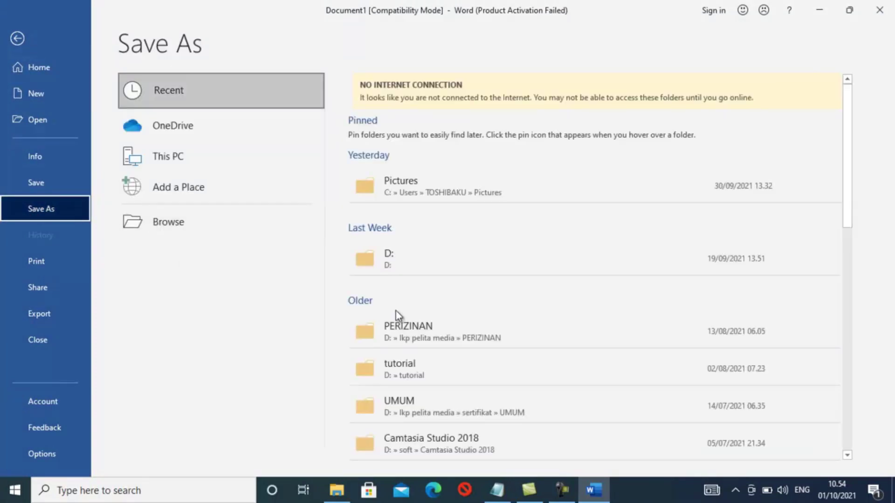
double_click(184, 161)
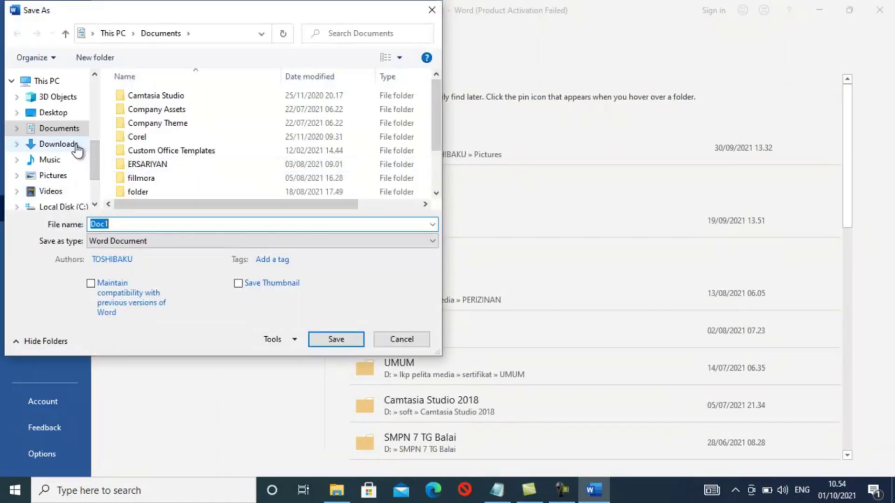
scroll(78, 150, "down", 1)
scroll(80, 158, "down", 1)
left_click(64, 110)
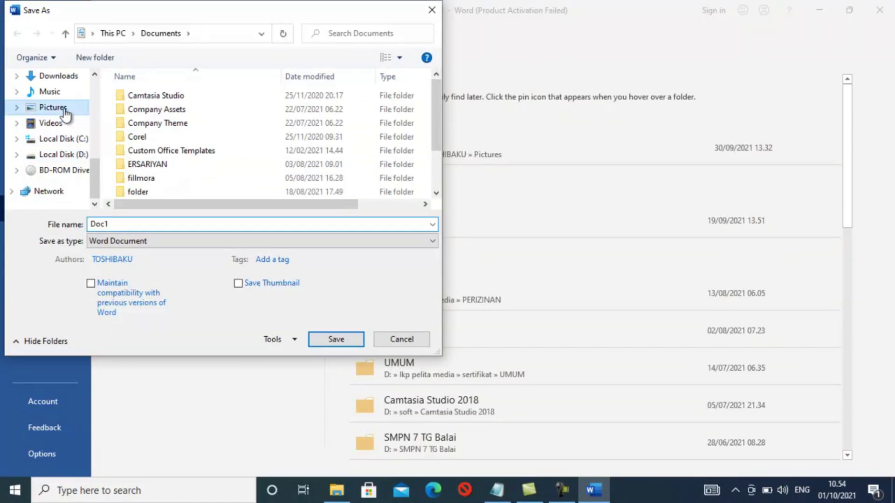
double_click(126, 225)
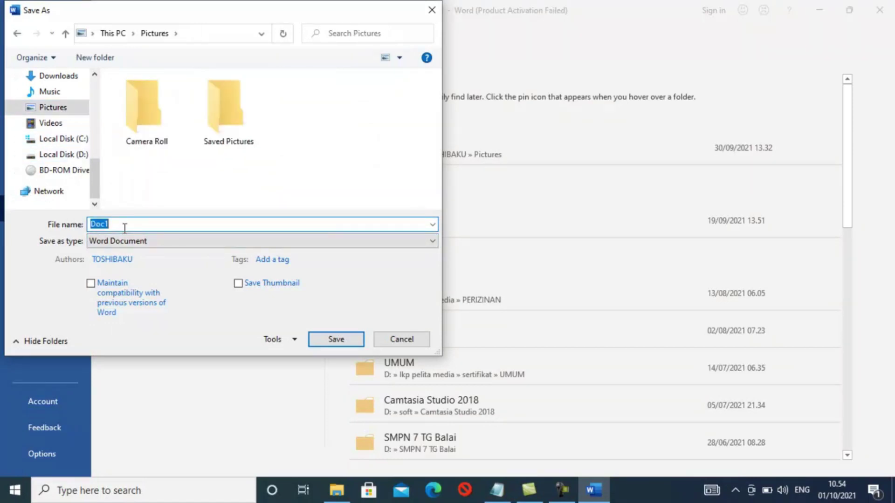
type("TEKS")
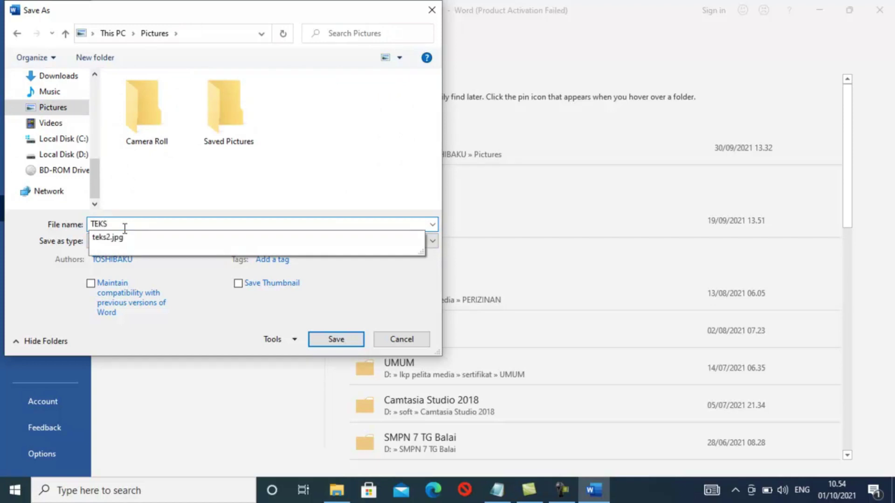
left_click(201, 185)
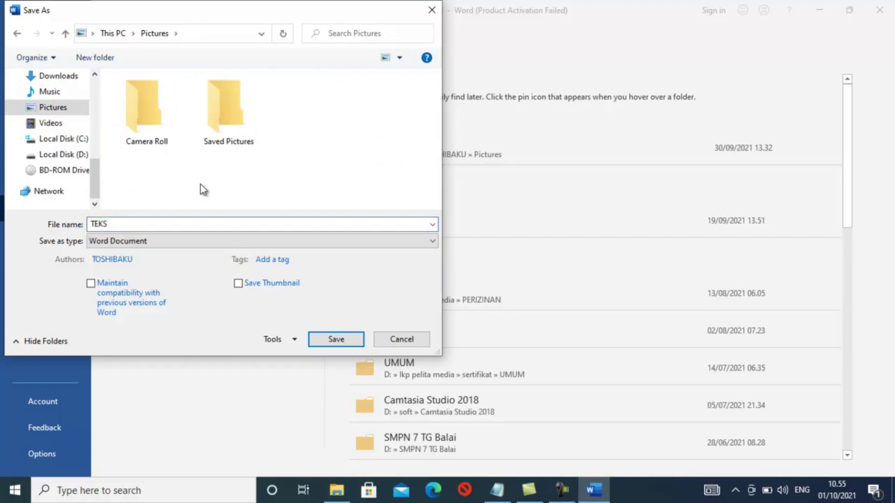
left_click(113, 243)
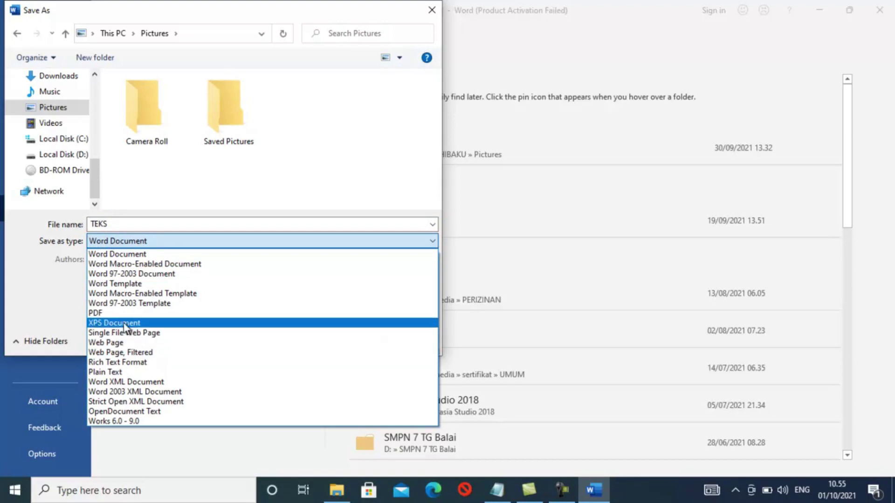
left_click(117, 313)
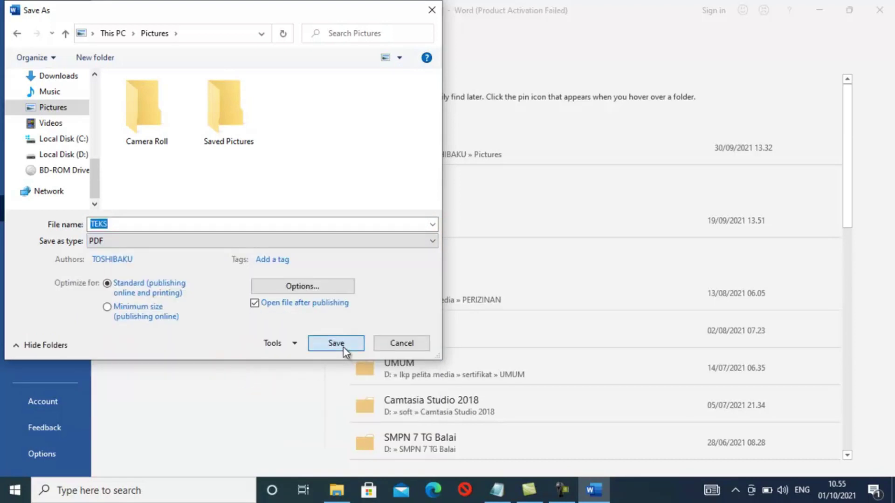
left_click(343, 347)
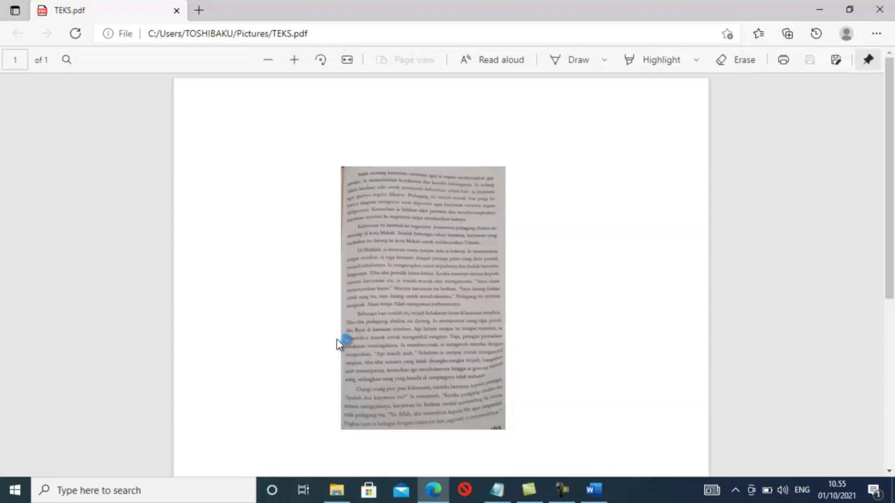
left_click(880, 9)
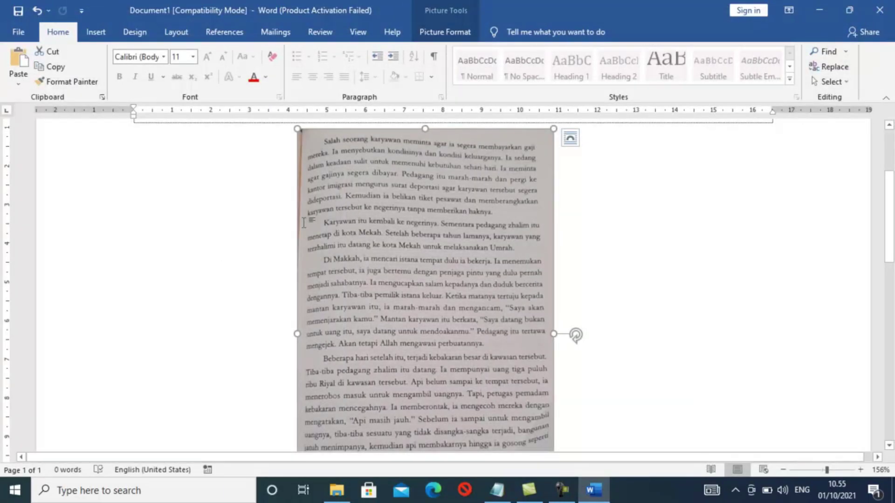
Deselect the picture and start a new blank document with Ctrl+N.
left_click(260, 230)
scroll(259, 230, "up", 1)
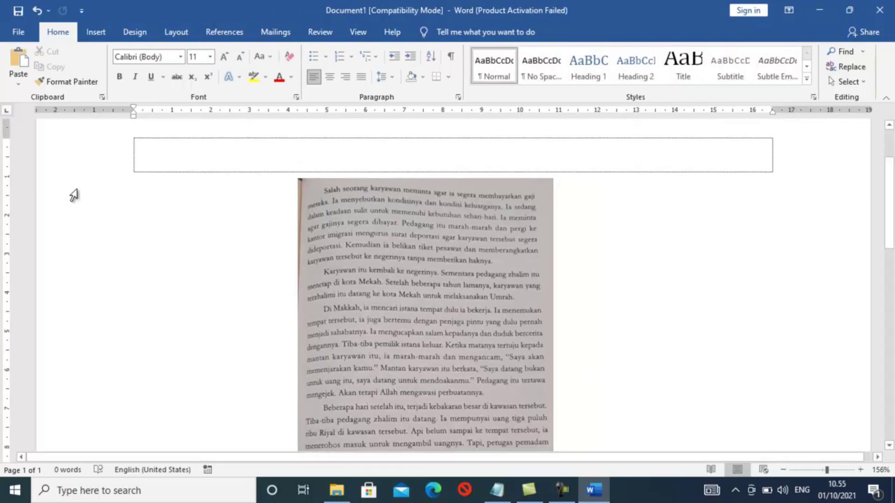
key("ctrl+n")
Open TEKS.pdf from Pictures so Word converts it to editable text.
left_click(11, 29)
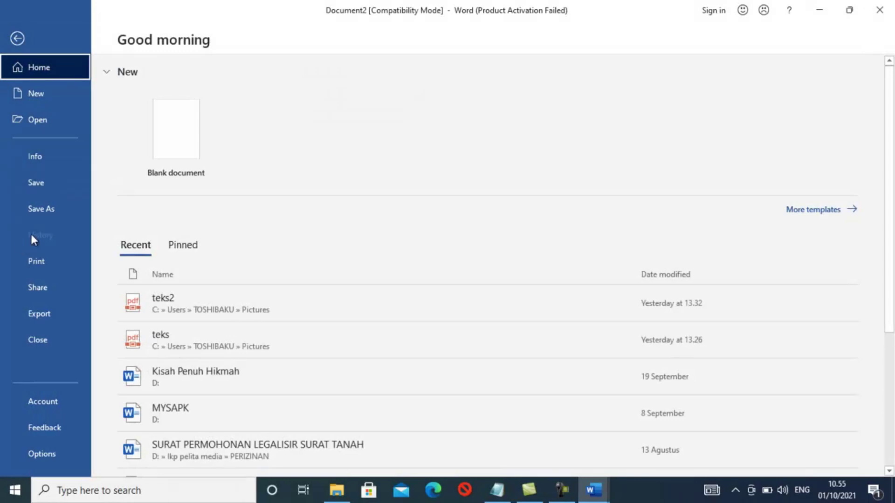
left_click(54, 122)
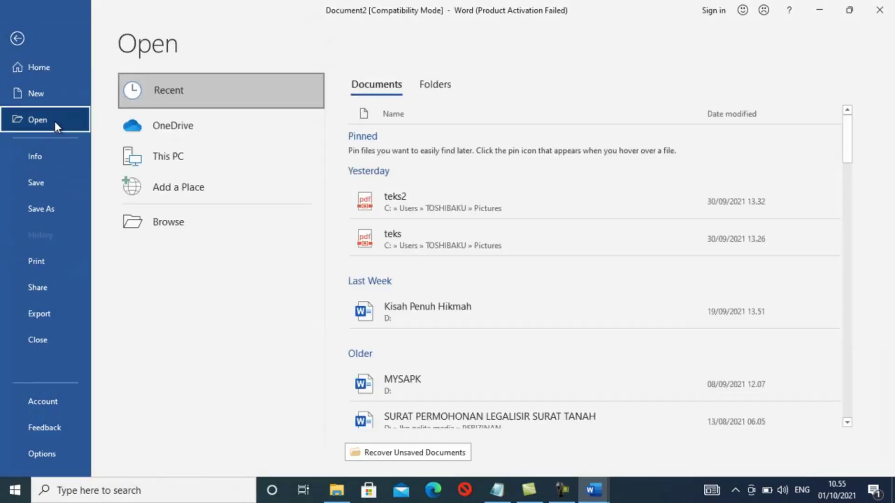
double_click(170, 164)
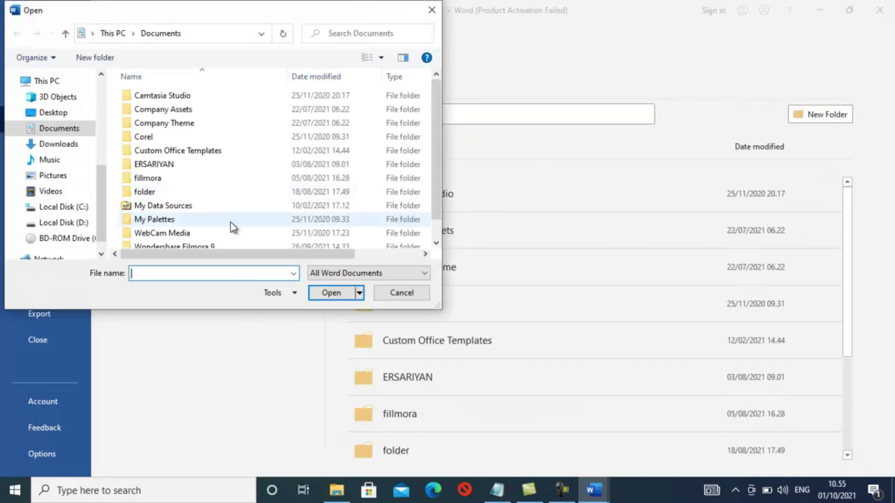
left_click(69, 176)
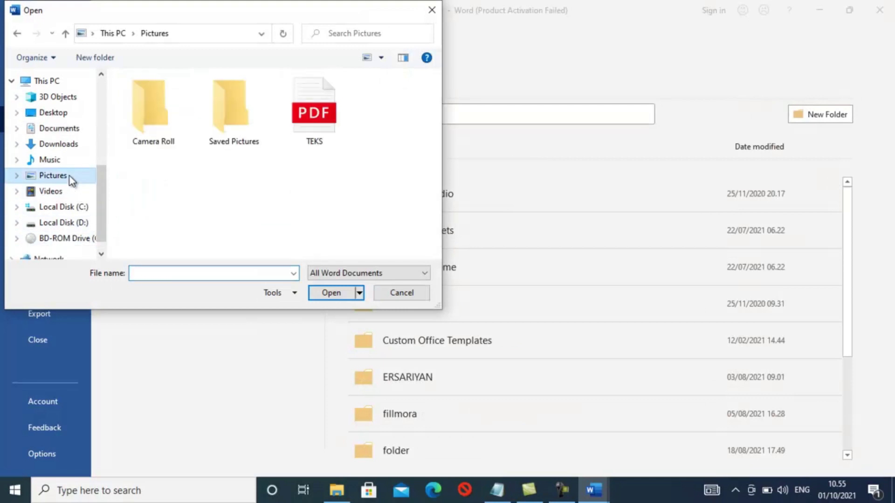
double_click(315, 122)
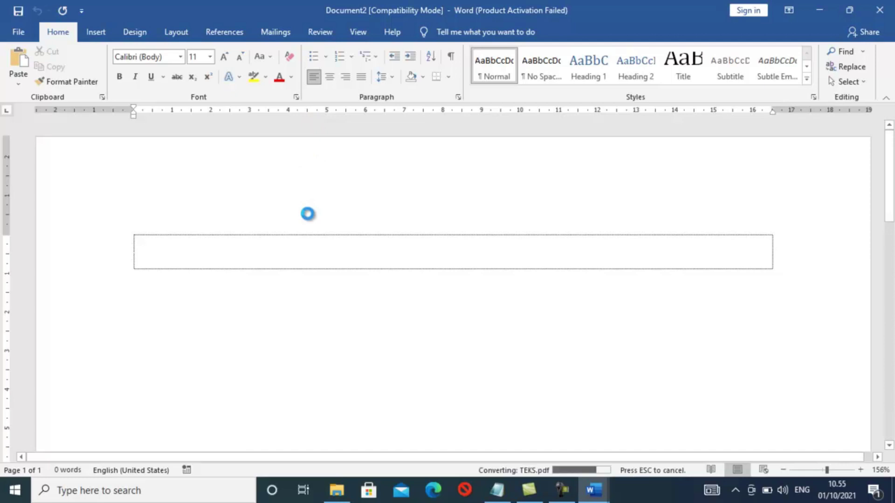
Delete the two stray picture fragments from the converted TEKS text and return to the page top.
scroll(309, 214, "down", 5)
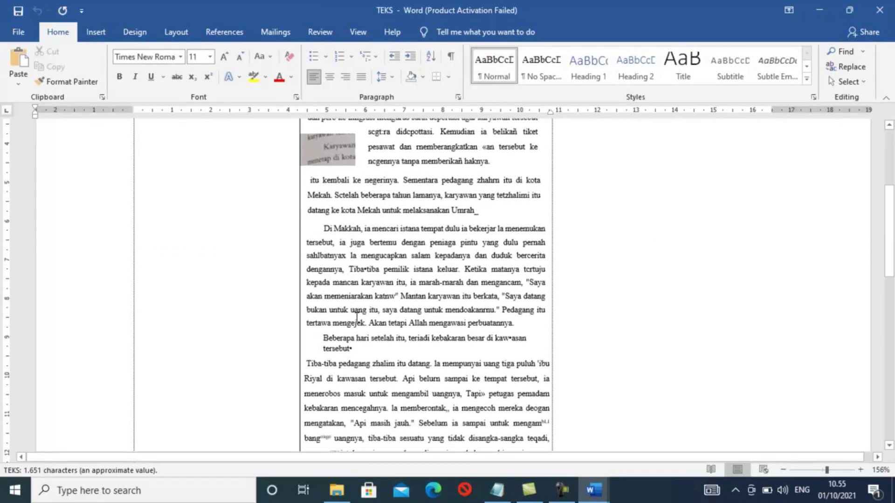
scroll(326, 233, "down", 5)
scroll(420, 280, "up", 10)
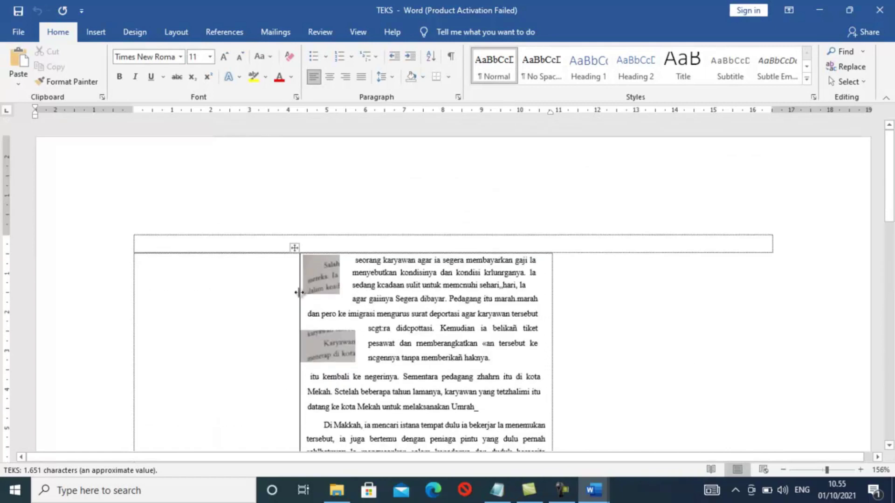
left_click(327, 270)
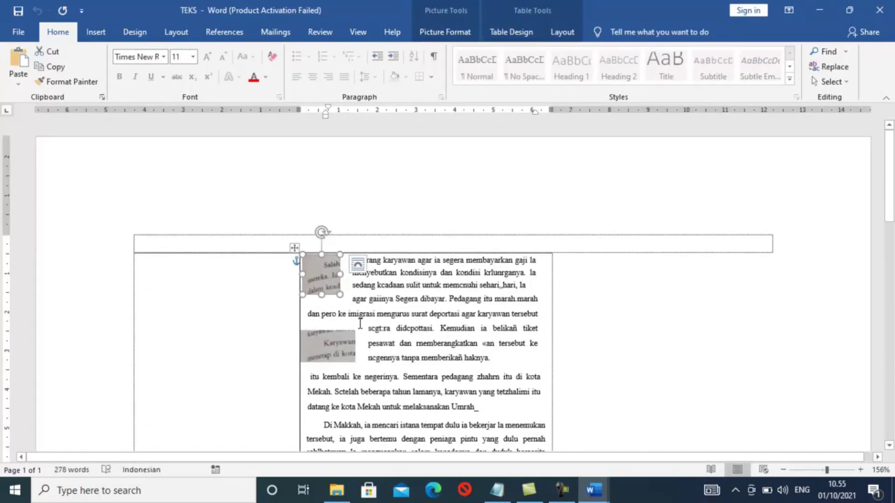
key("Delete")
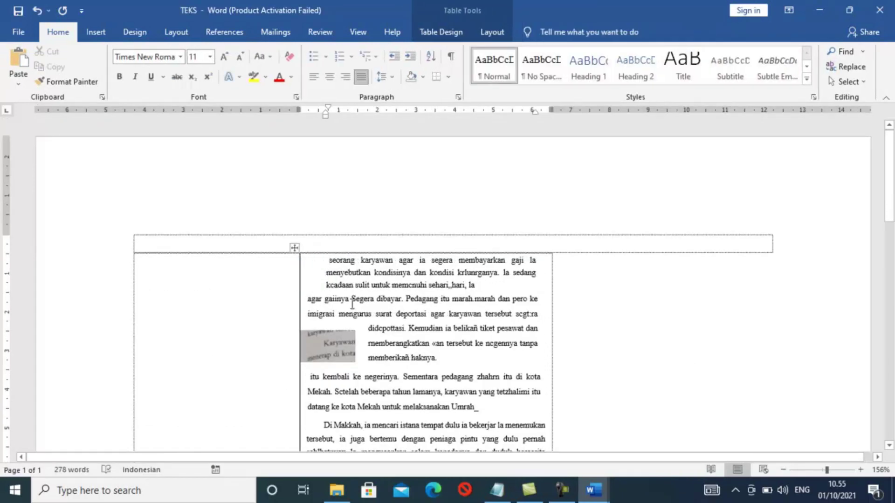
scroll(274, 362, "down", 1)
left_click(344, 300)
key("Delete")
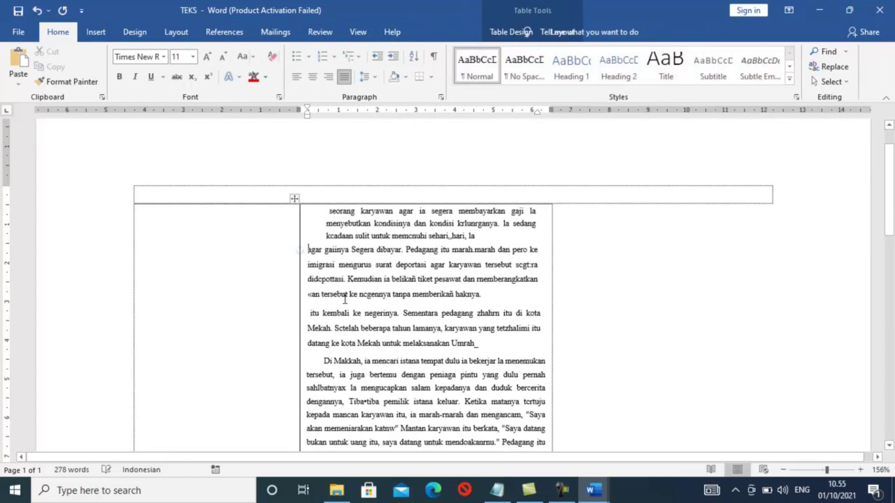
scroll(345, 298, "down", 5)
scroll(348, 322, "up", 3)
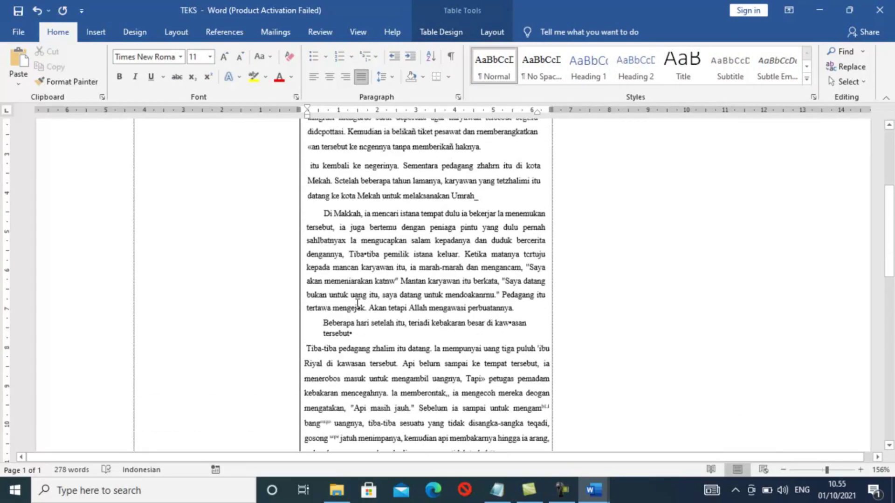
scroll(348, 322, "up", 5)
scroll(328, 260, "up", 1)
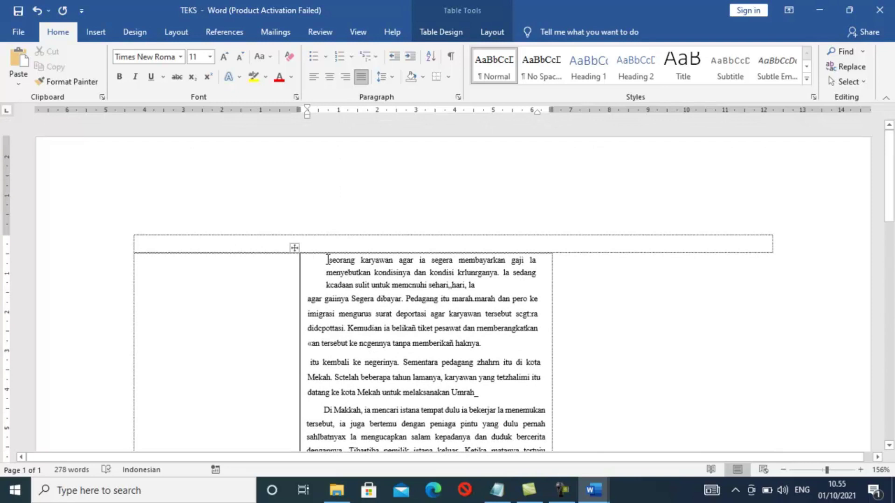
left_click_drag(328, 259, 499, 277)
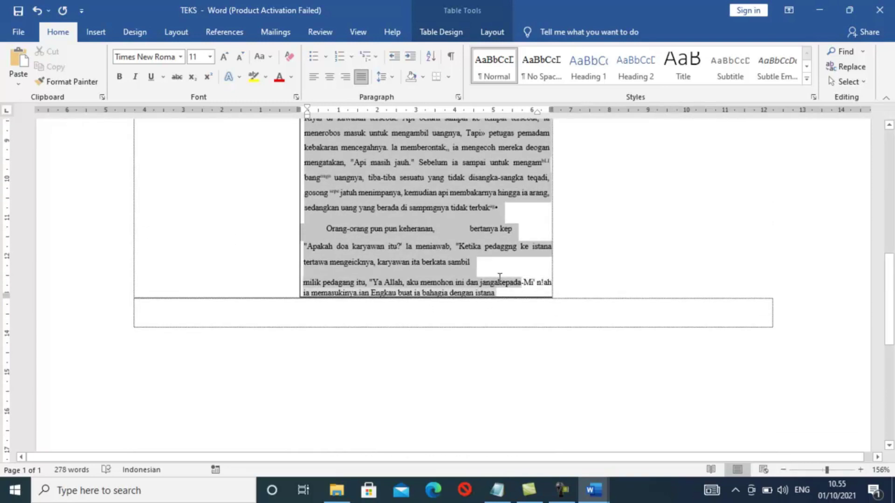
Copy the story text from TEKS and paste it into Document3's table, keeping source formatting.
right_click(449, 233)
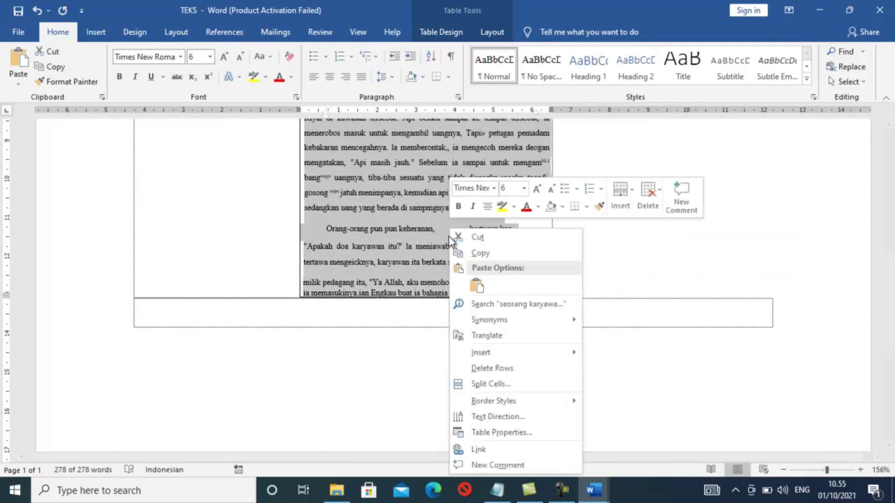
left_click(477, 254)
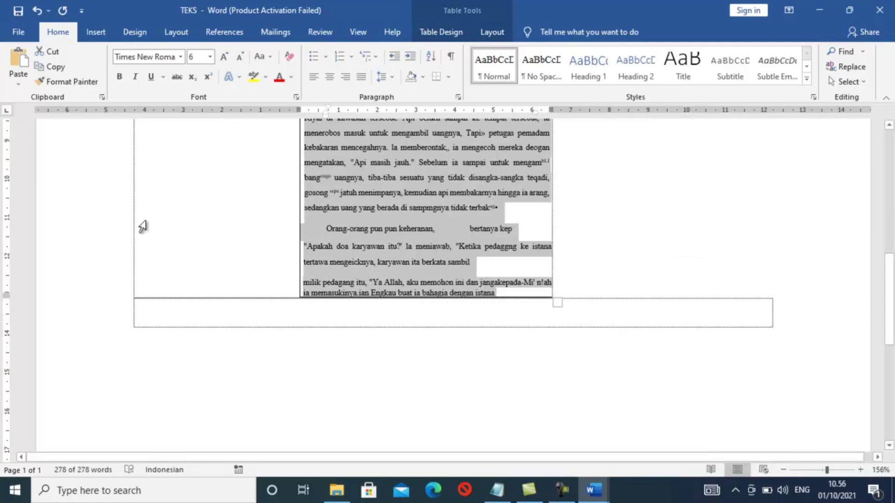
key("alt+Tab")
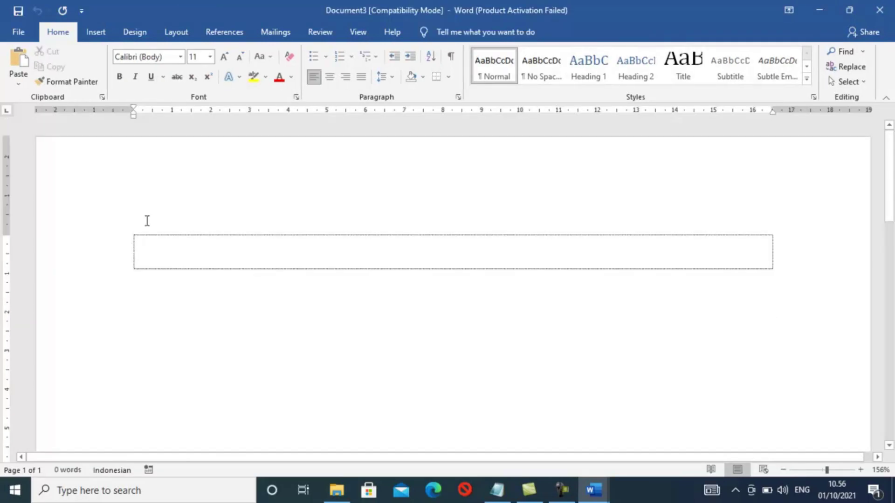
right_click(168, 255)
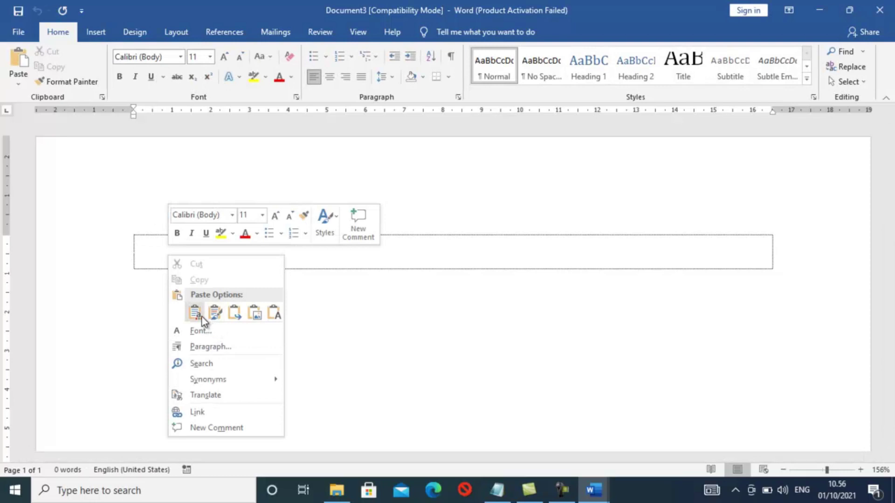
left_click(202, 317)
key("ctrl+j")
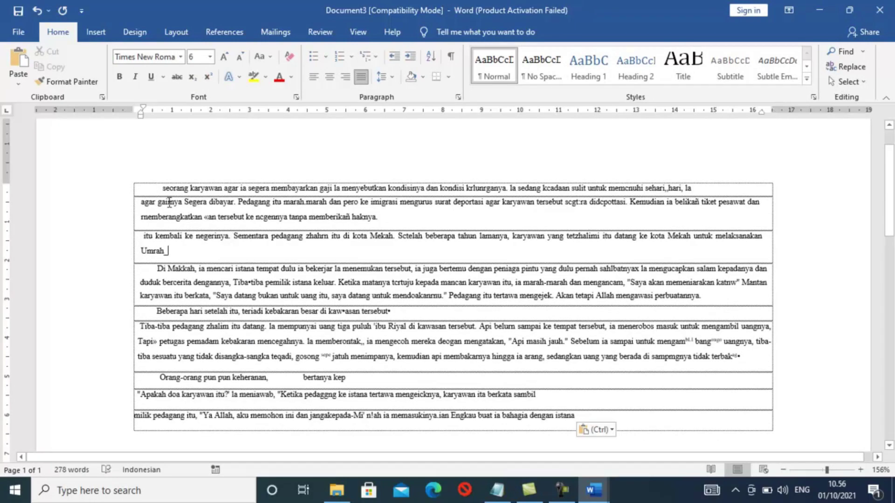
key("ctrl+a")
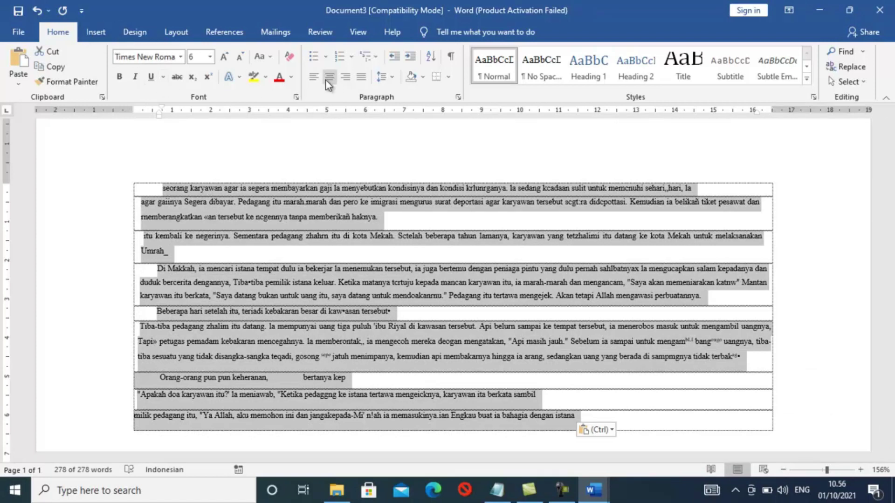
Justify the pasted story and remove the first paragraph's indent.
left_click(357, 80)
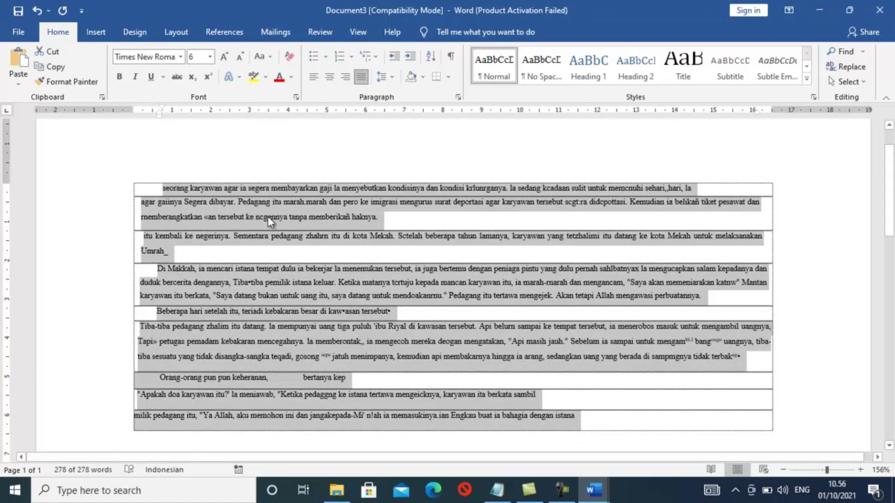
left_click(268, 217)
left_click(163, 192)
key("BackSpace")
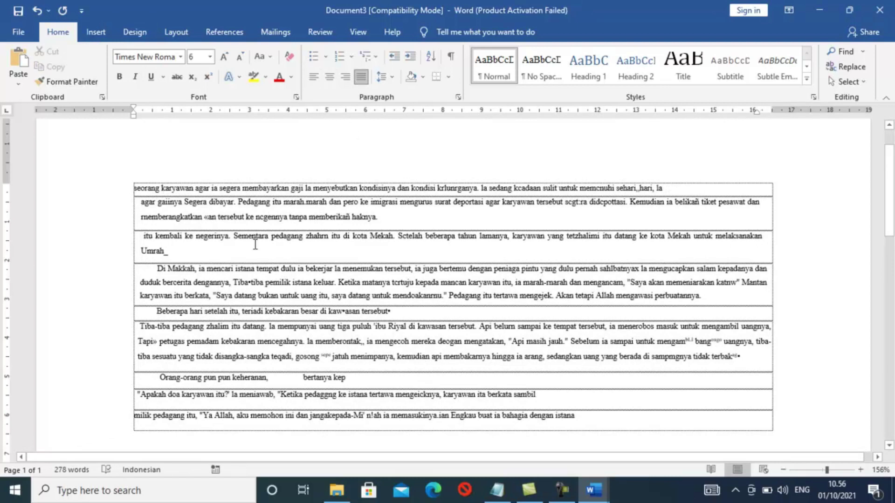
Set all the story text to 12 pt.
key("ctrl+a")
scroll(233, 210, "down", 2)
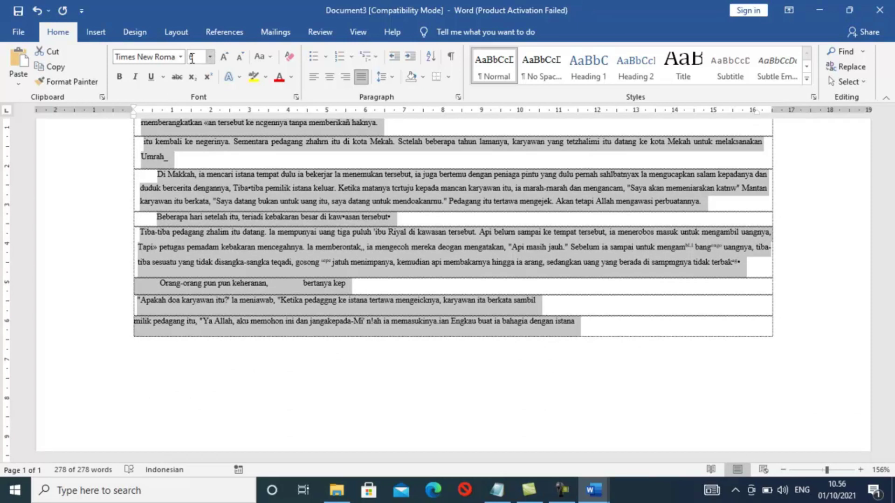
left_click(221, 57)
left_click(211, 57)
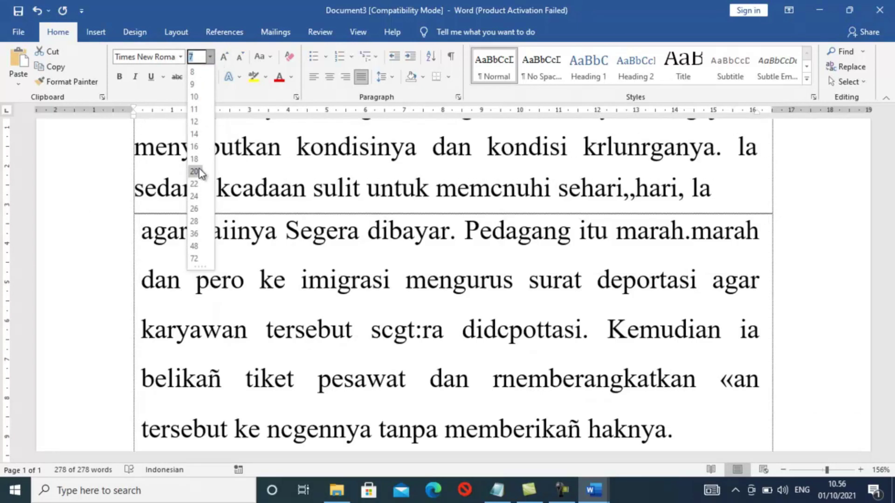
left_click(195, 122)
scroll(352, 248, "up", 3)
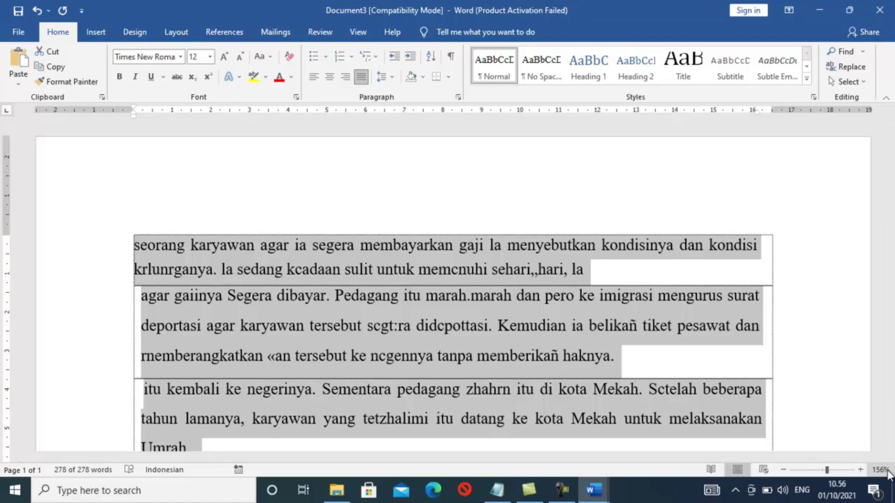
Set the document zoom to 100%.
left_click(881, 470)
left_click(365, 237)
left_click(368, 223)
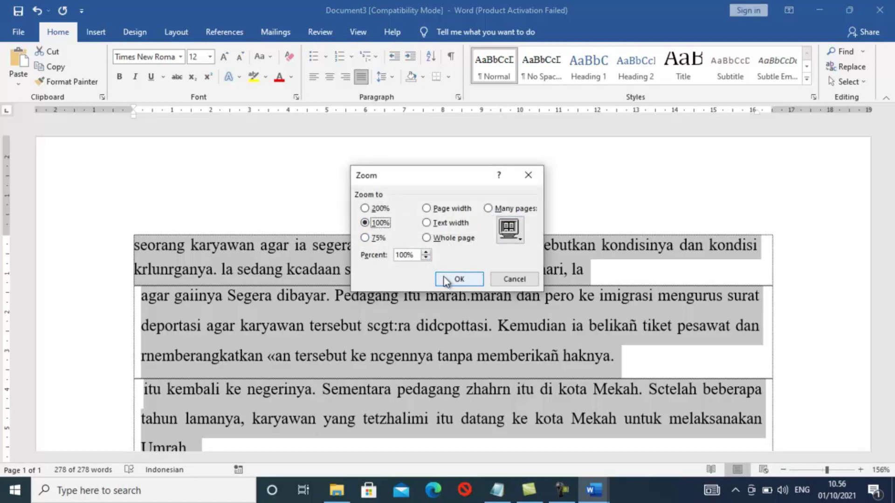
left_click(445, 280)
left_click(345, 249)
scroll(345, 249, "down", 2)
scroll(292, 242, "up", 3)
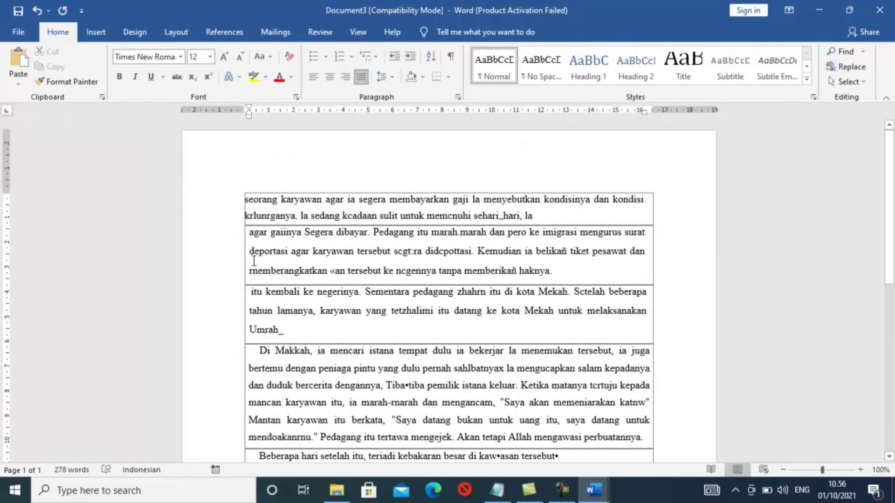
Remove the leading spaces and indents from the 'agar gaiinya', 'itu kembali' and 'Di Makkah' paragraphs.
key("BackSpace")
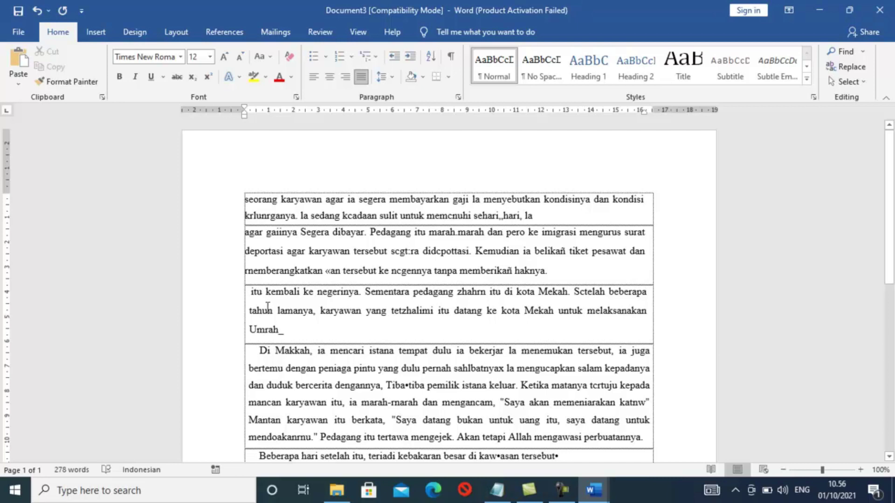
left_click(253, 291)
key("BackSpace")
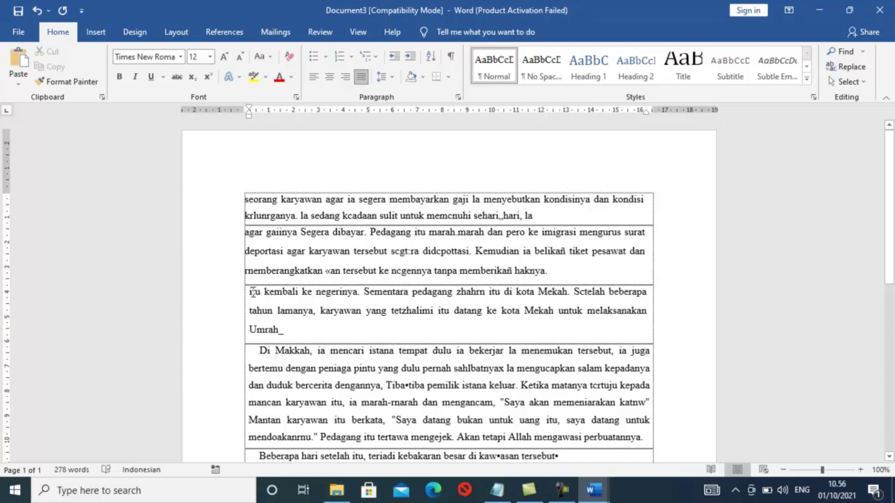
key("BackSpace")
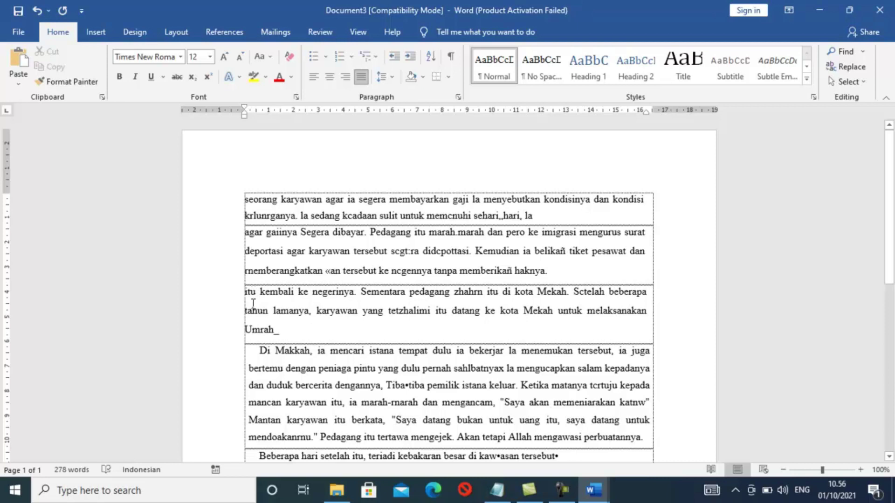
left_click(262, 356)
key("BackSpace")
key("BackSpace")
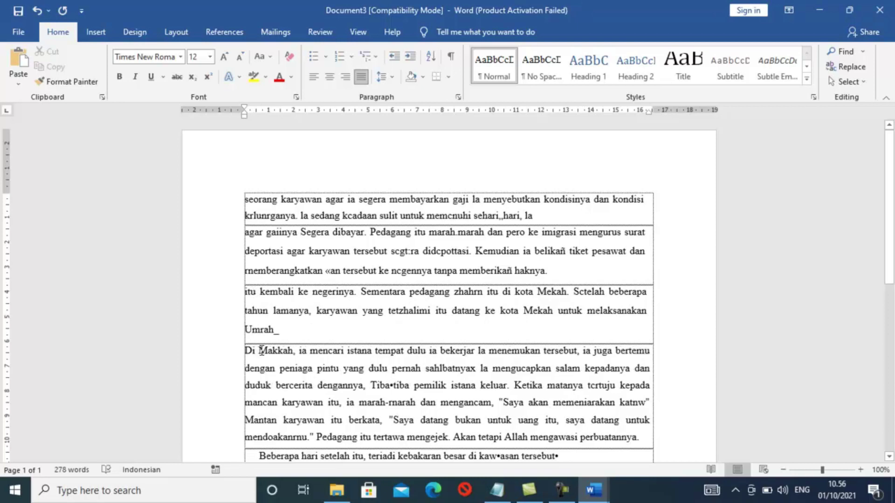
Remove the leading indent and space before 'Beberapa hari' and 'Tiba-tiba'.
scroll(262, 351, "down", 5)
left_click(261, 330)
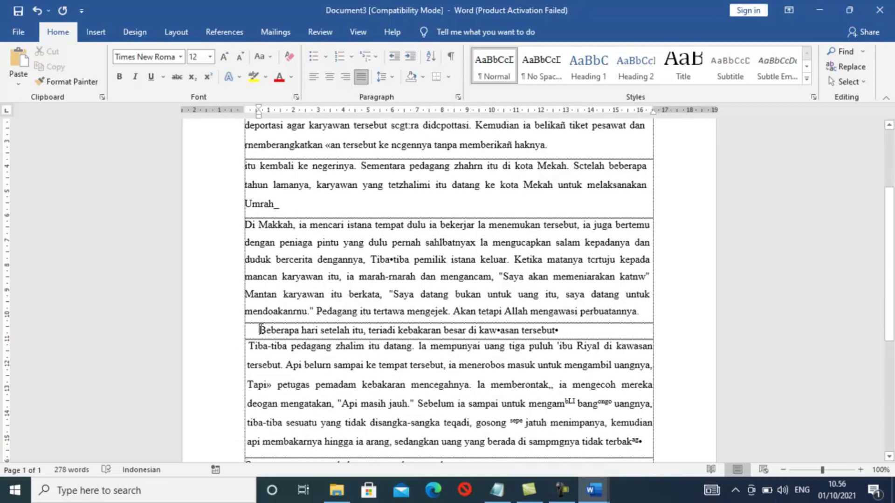
key("BackSpace")
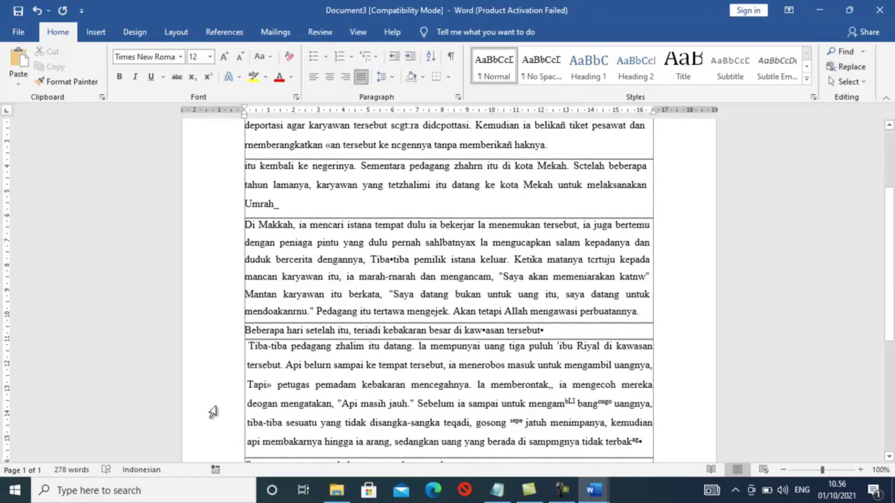
left_click(249, 348)
key("BackSpace")
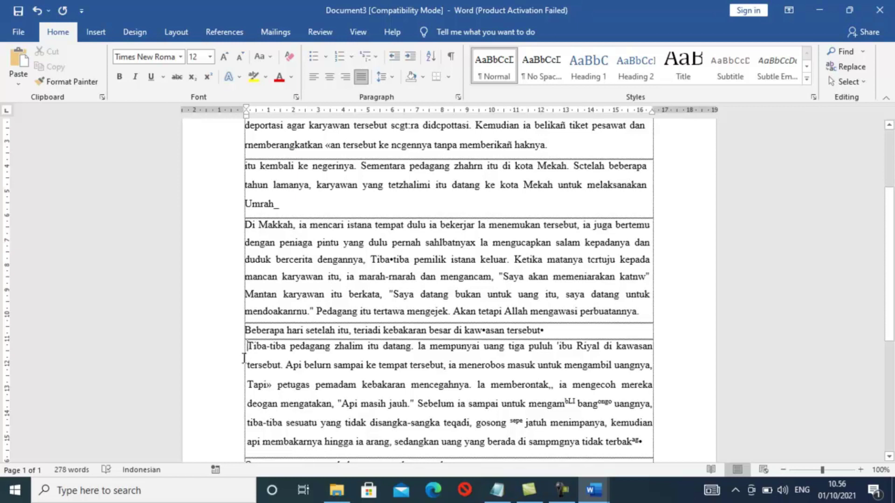